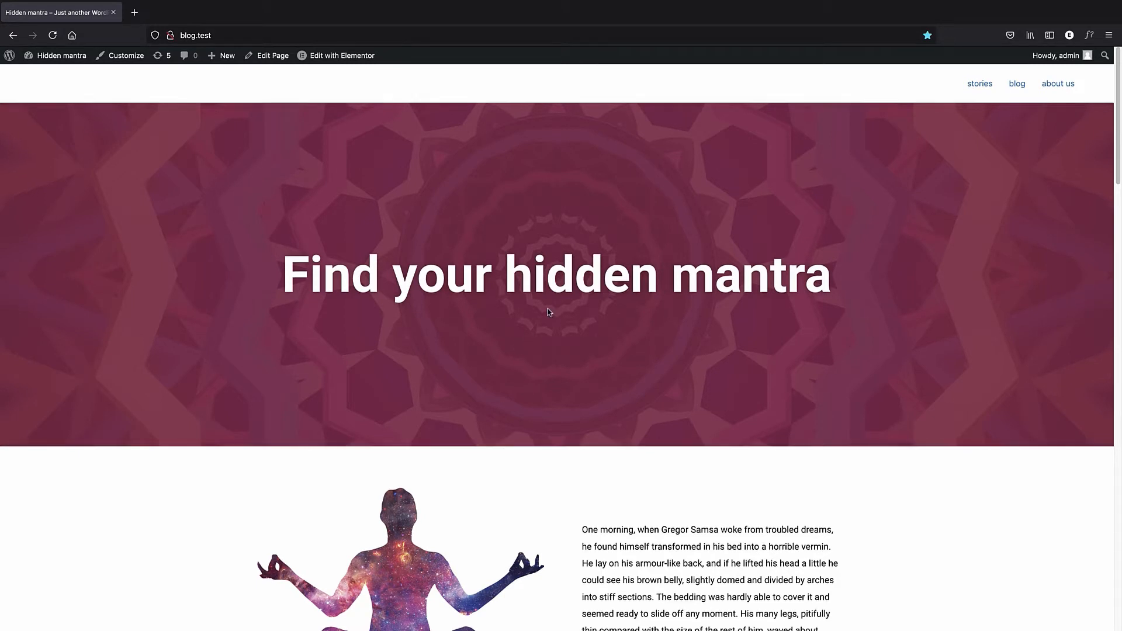
scroll(544, 316, "down", 2)
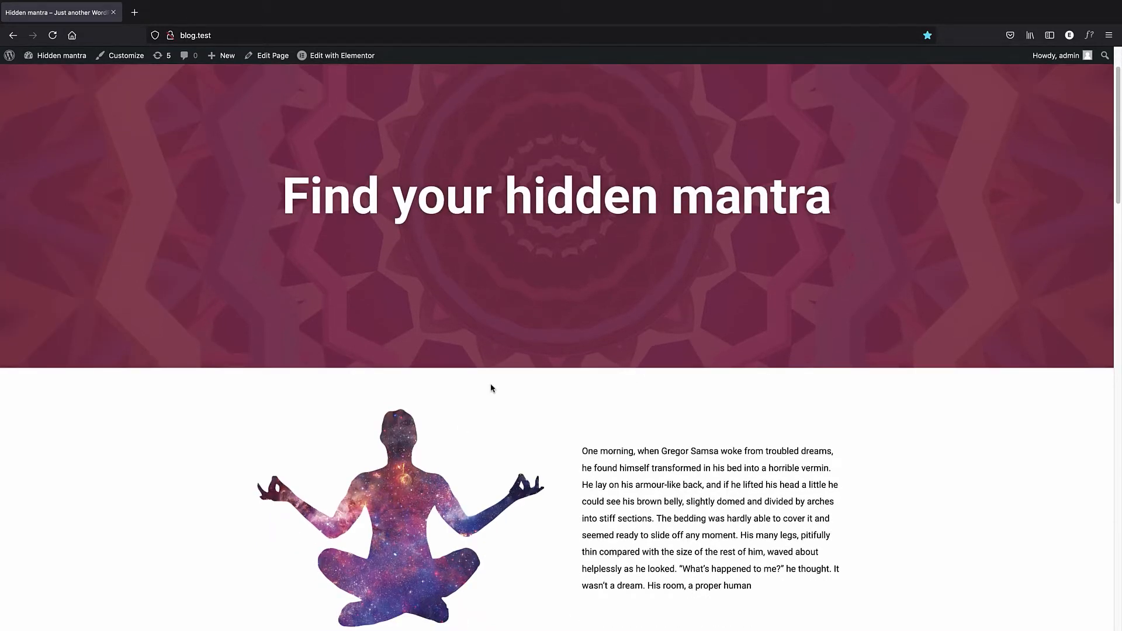
scroll(491, 388, "down", 10)
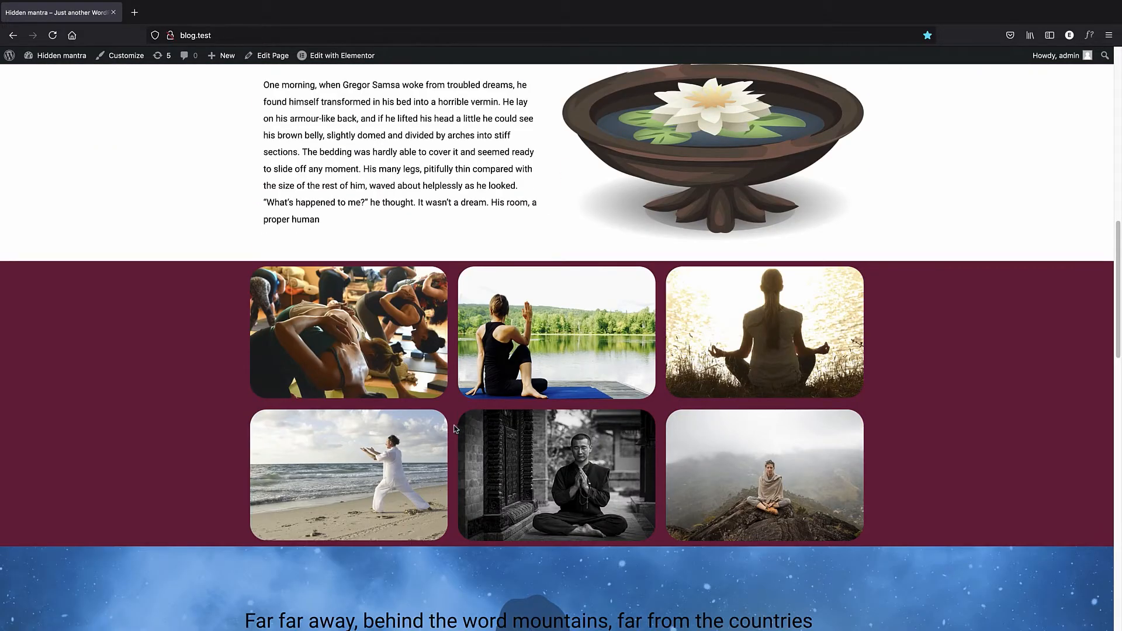
scroll(456, 429, "down", 6)
scroll(501, 351, "up", 18)
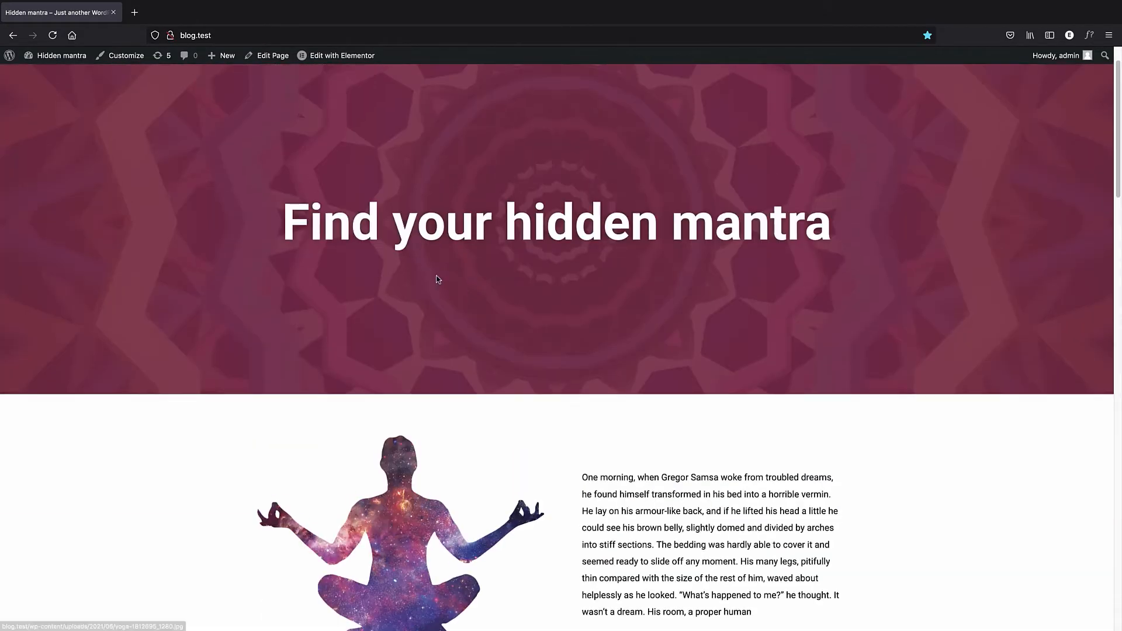
Search the available WordPress plugins for "wp google maps" and install and activate WP Google Maps.
left_click(9, 58)
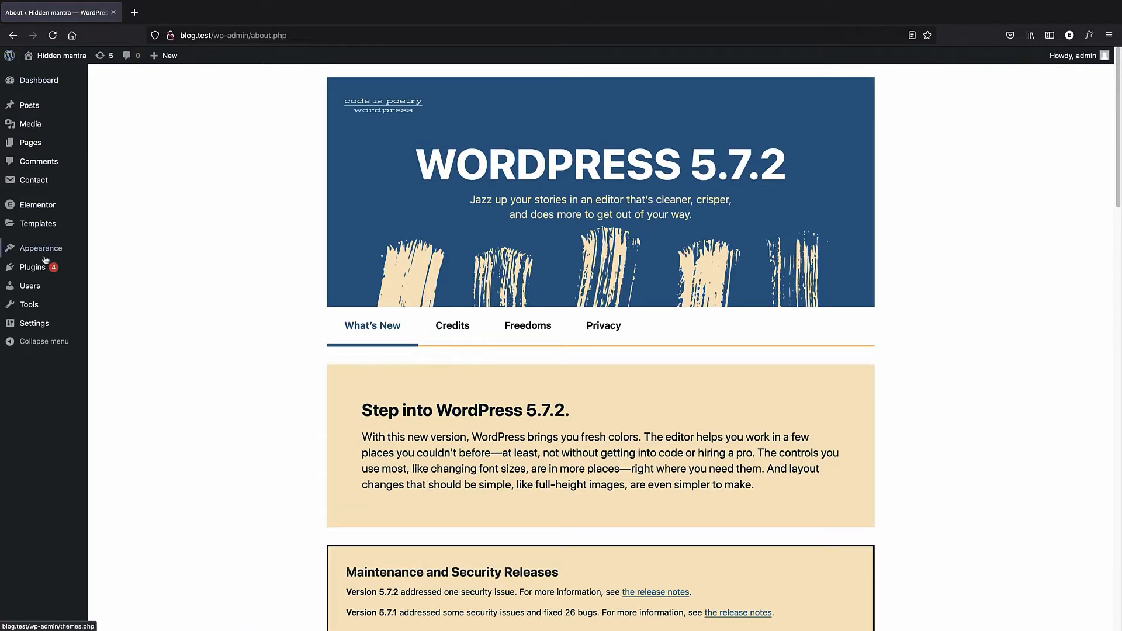
mouse_move(79, 269)
left_click(102, 285)
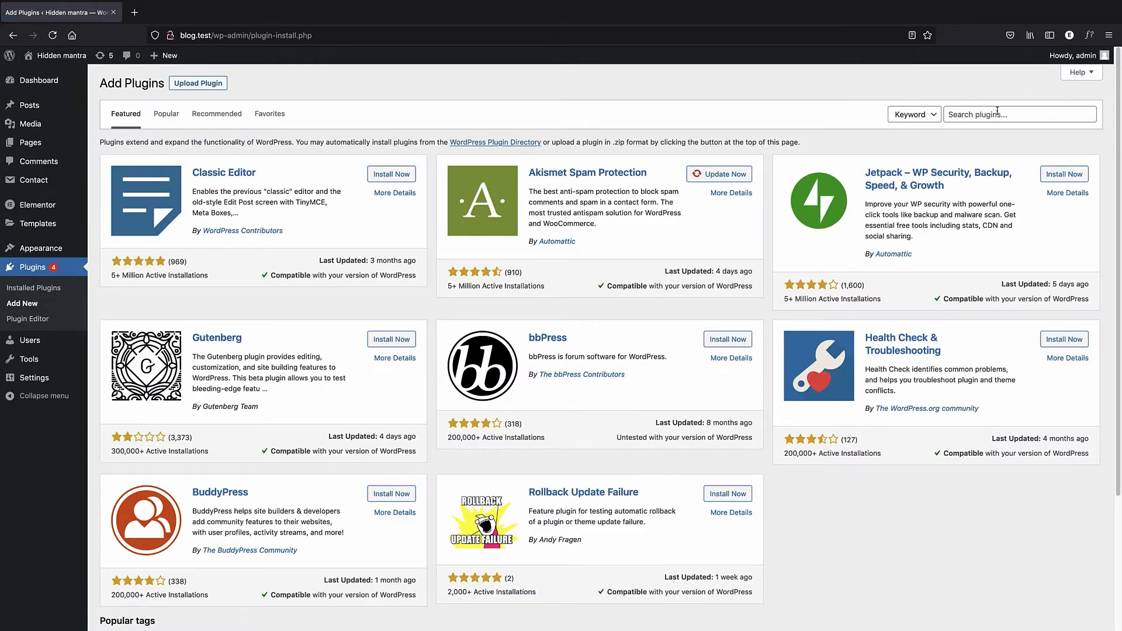
left_click(998, 113)
type("wp")
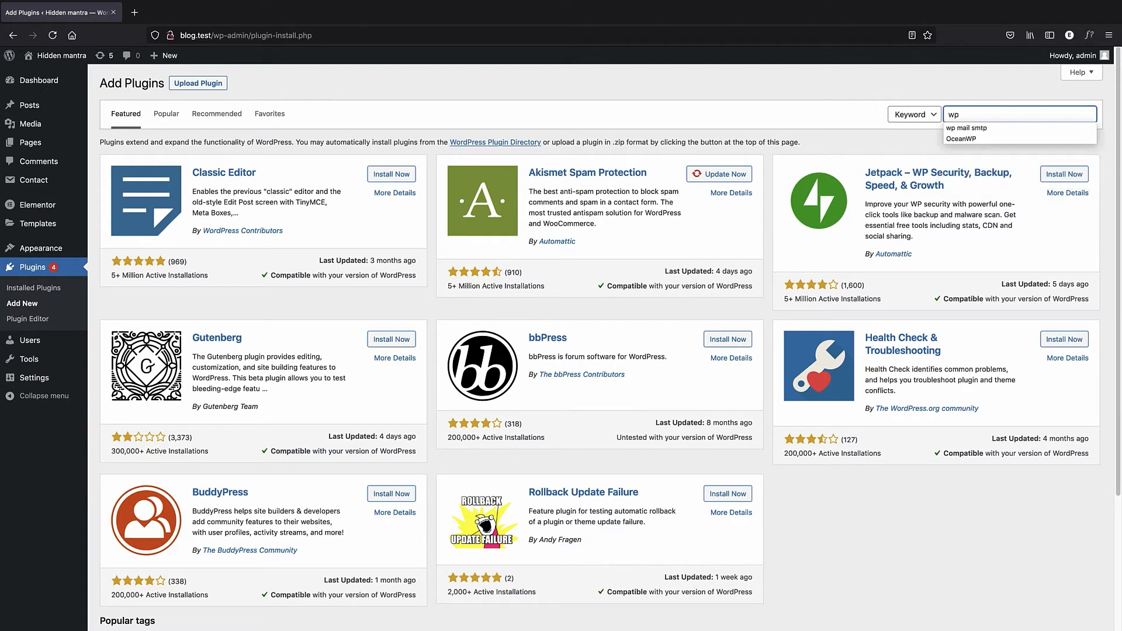
type(" google maps")
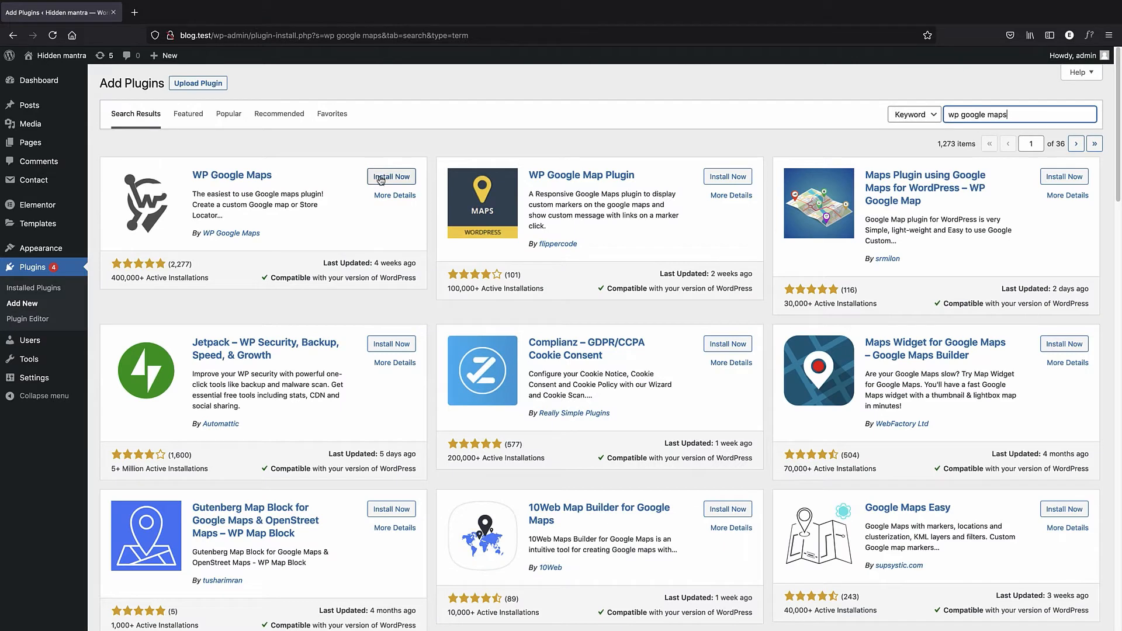
left_click(380, 178)
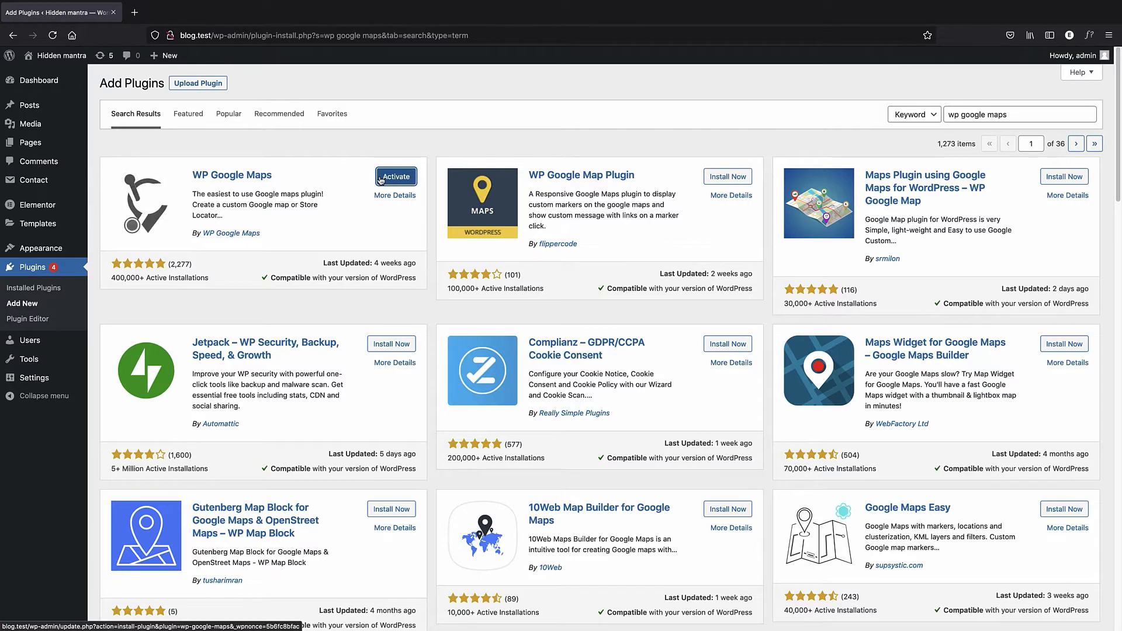
left_click(385, 178)
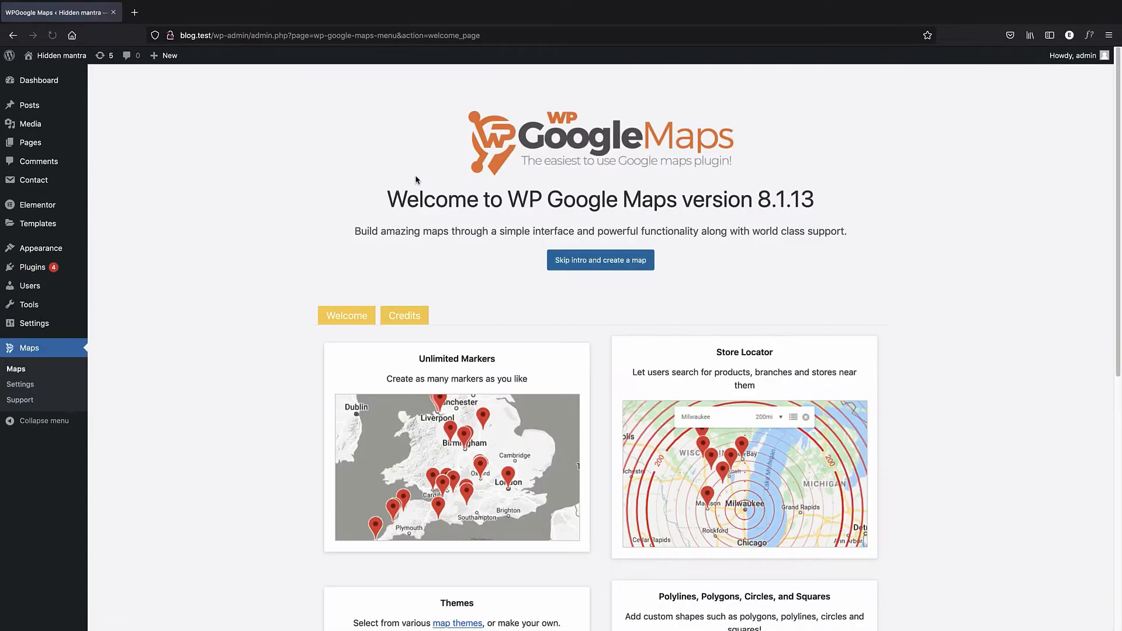
Skip the WP Google Maps welcome intro and open the list of maps.
scroll(399, 167, "down", 5)
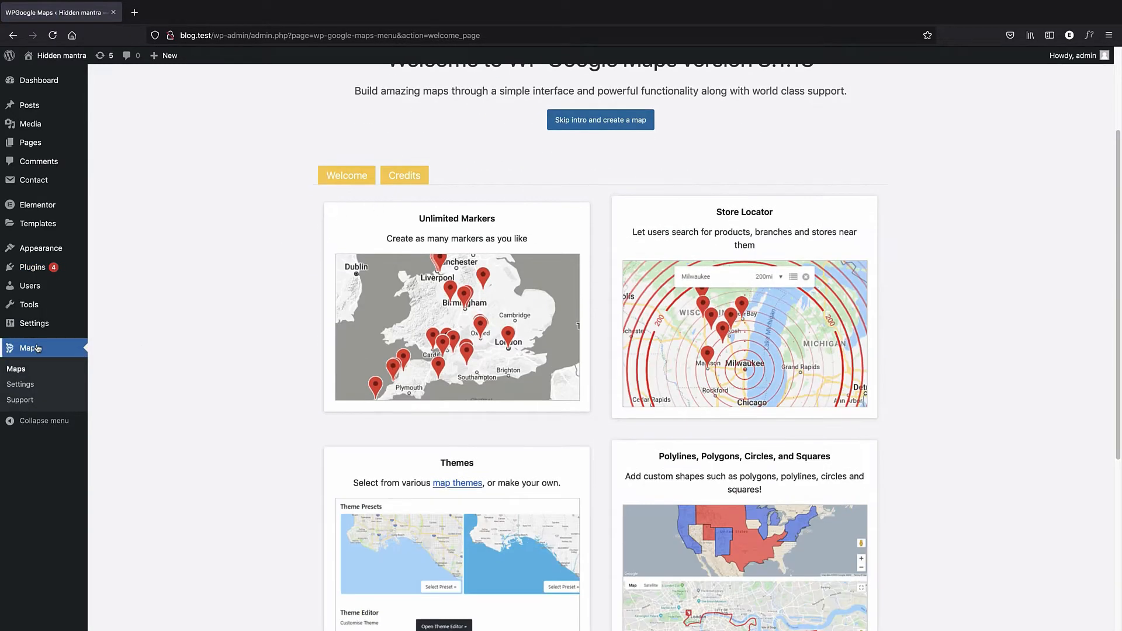
scroll(572, 437, "down", 5)
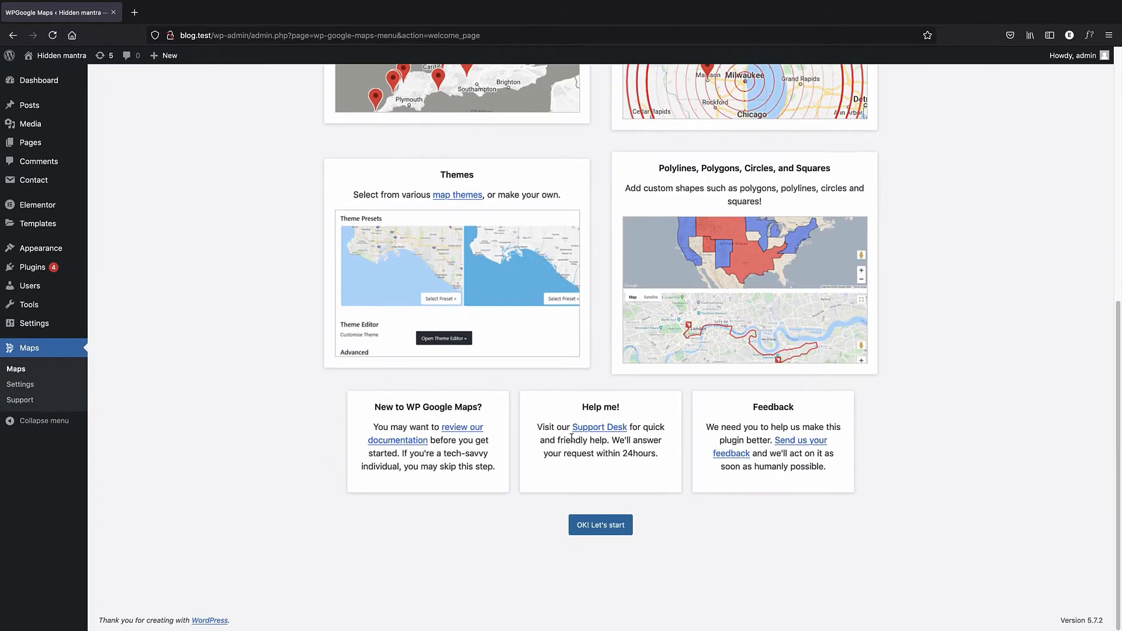
scroll(643, 333, "up", 10)
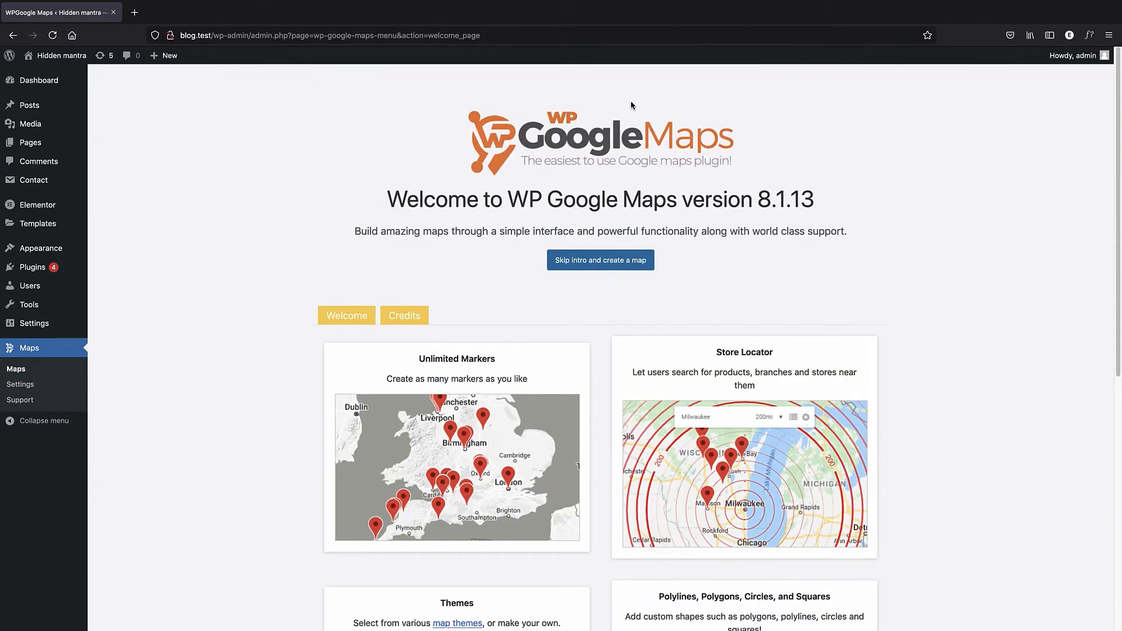
left_click(590, 266)
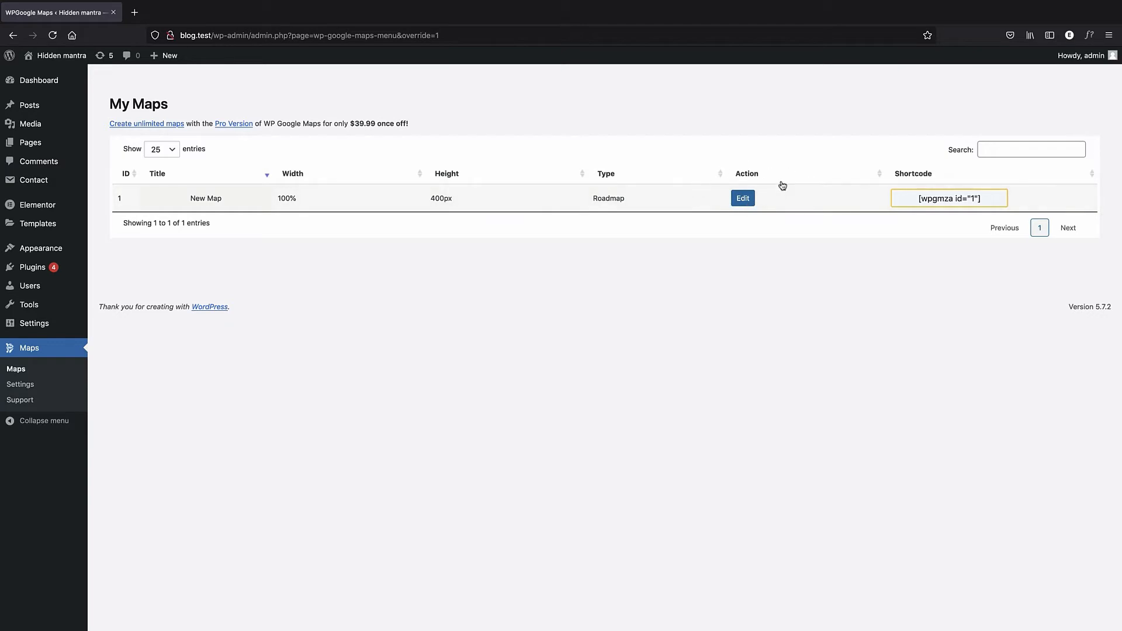
Review the map plugin's general, InfoWindows and marker listing settings.
left_click(21, 384)
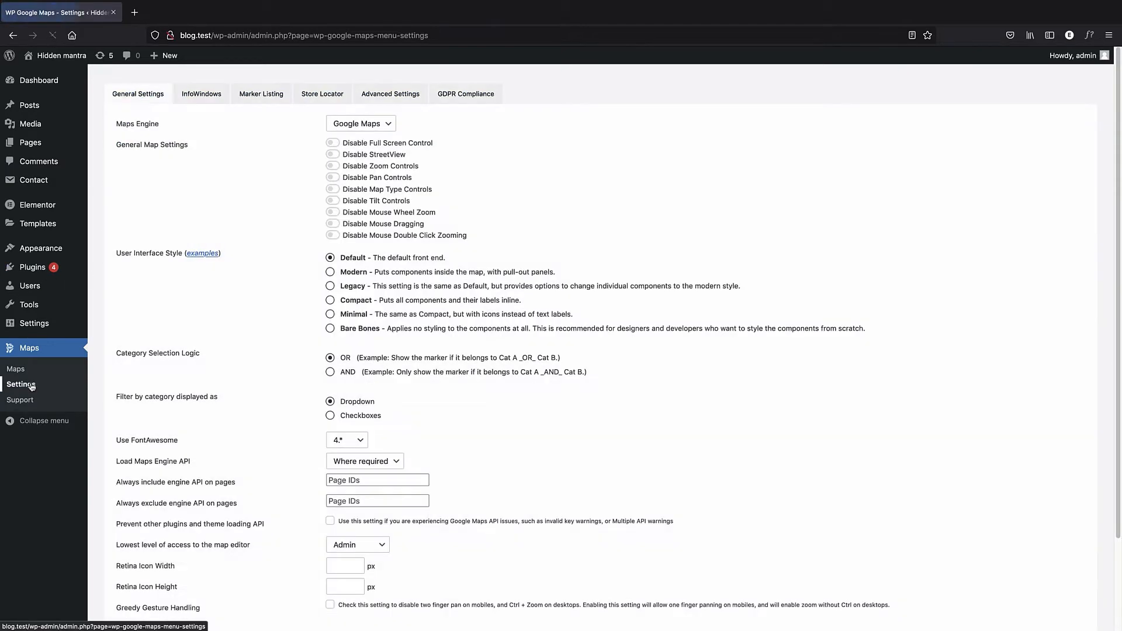
scroll(296, 184, "down", 5)
scroll(303, 192, "up", 3)
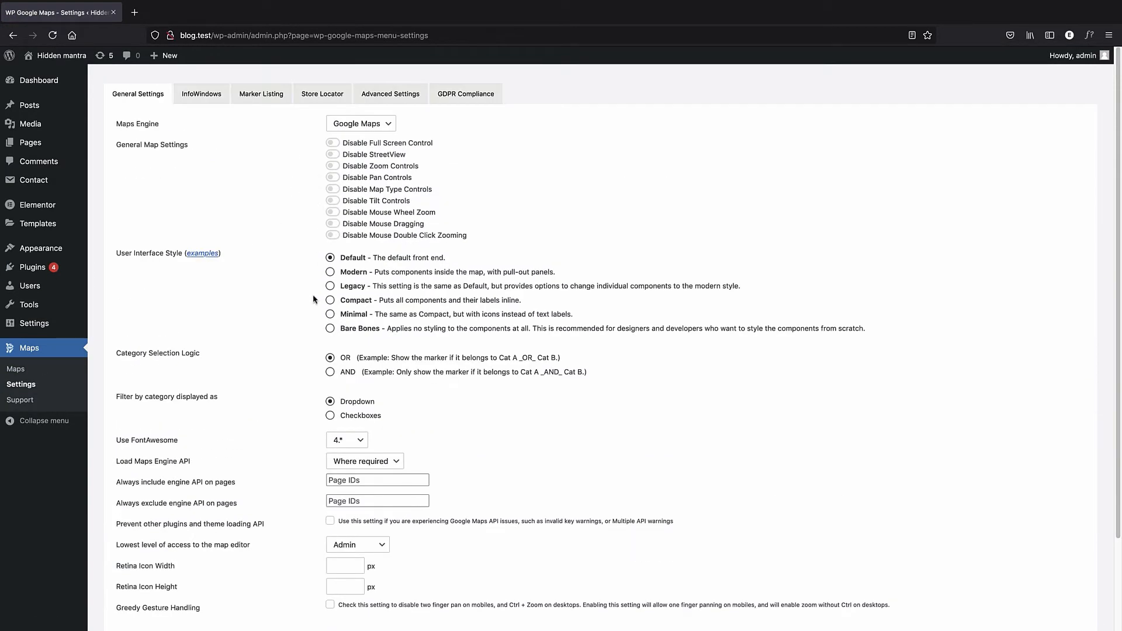
scroll(293, 314, "down", 3)
scroll(281, 263, "up", 3)
left_click(210, 99)
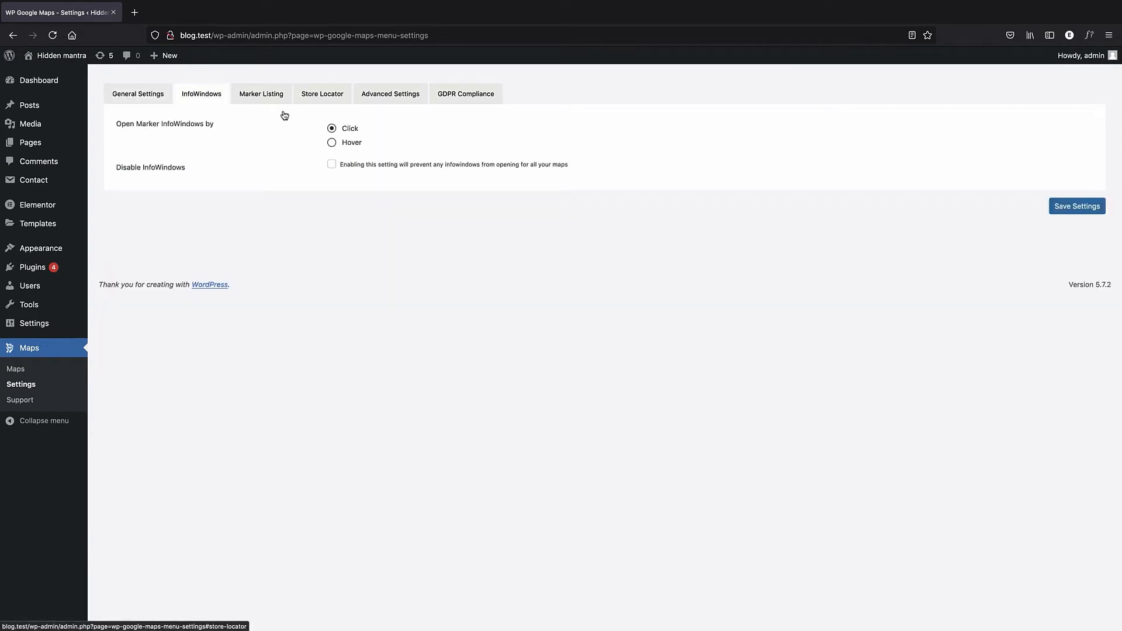
left_click(264, 103)
scroll(233, 357, "down", 5)
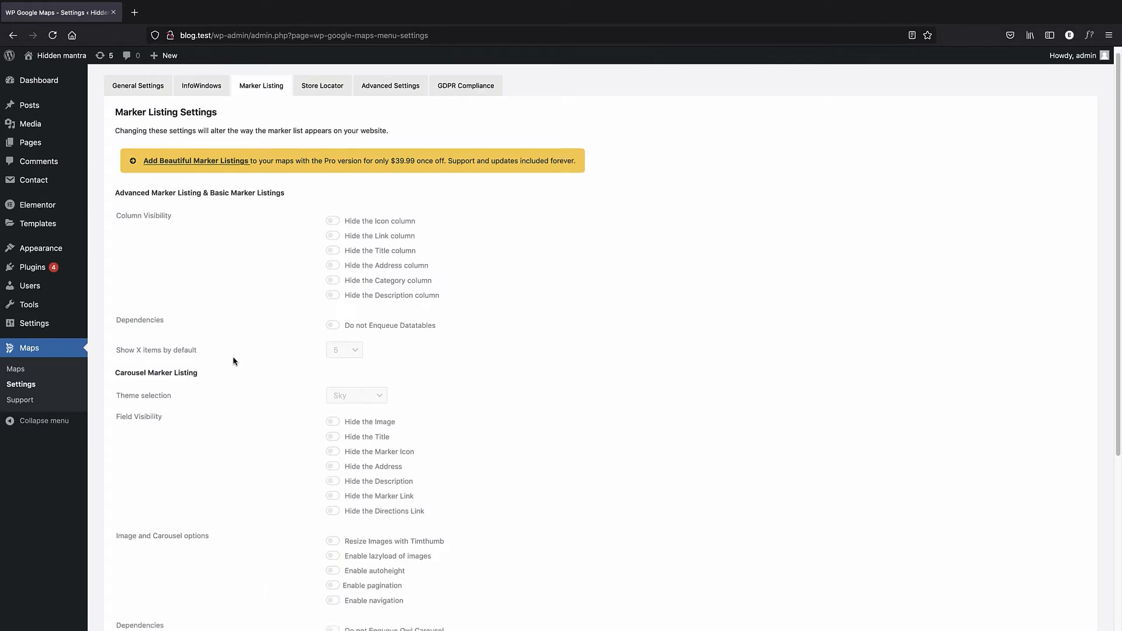
scroll(227, 319, "up", 5)
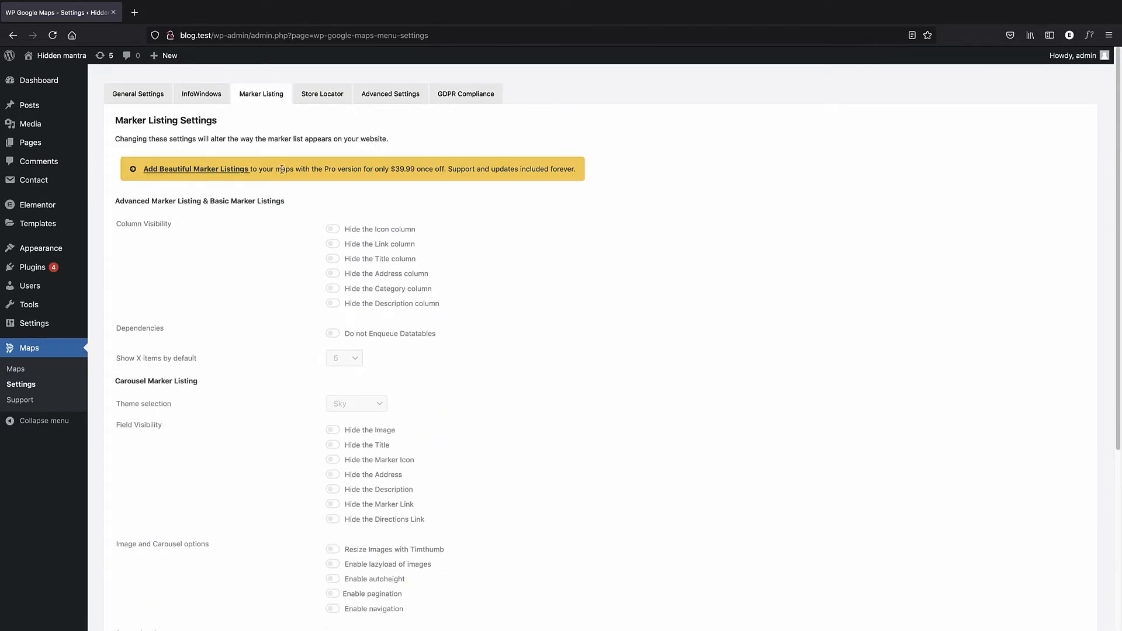
Open the existing map "New Map" for editing and choose OpenLayers as the maps engine.
left_click(30, 349)
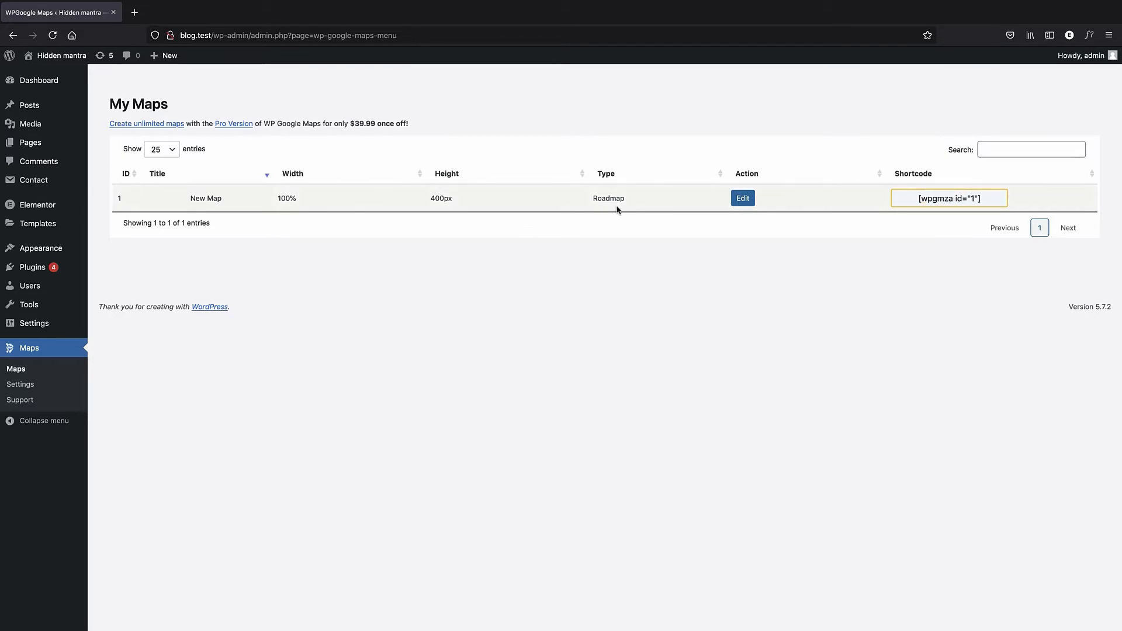
left_click(944, 199)
left_click(737, 198)
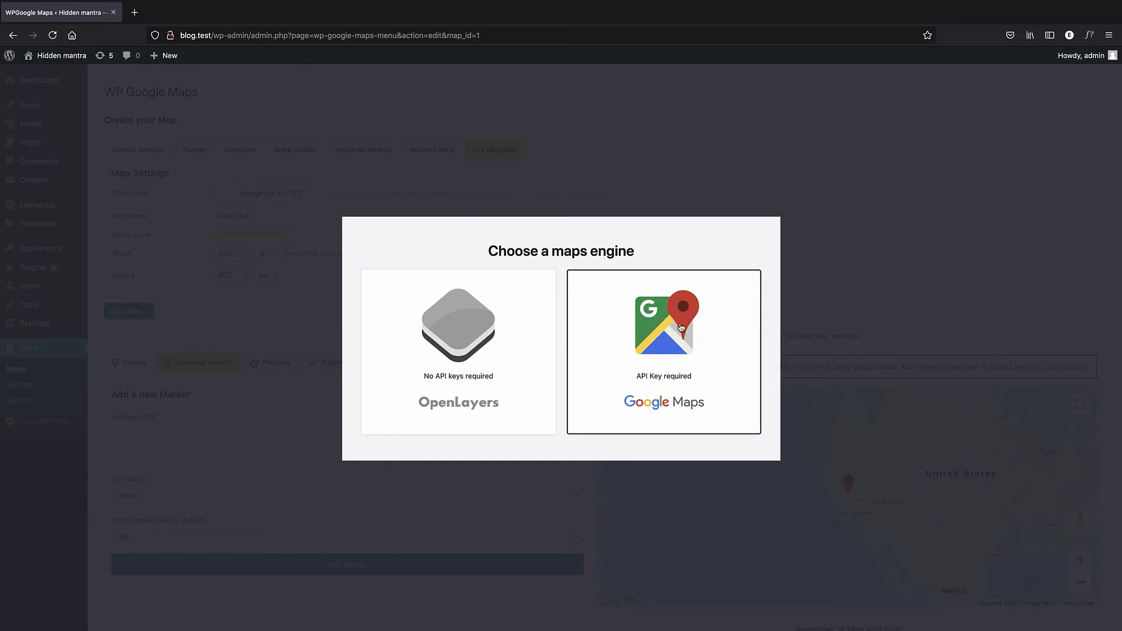
left_click(465, 346)
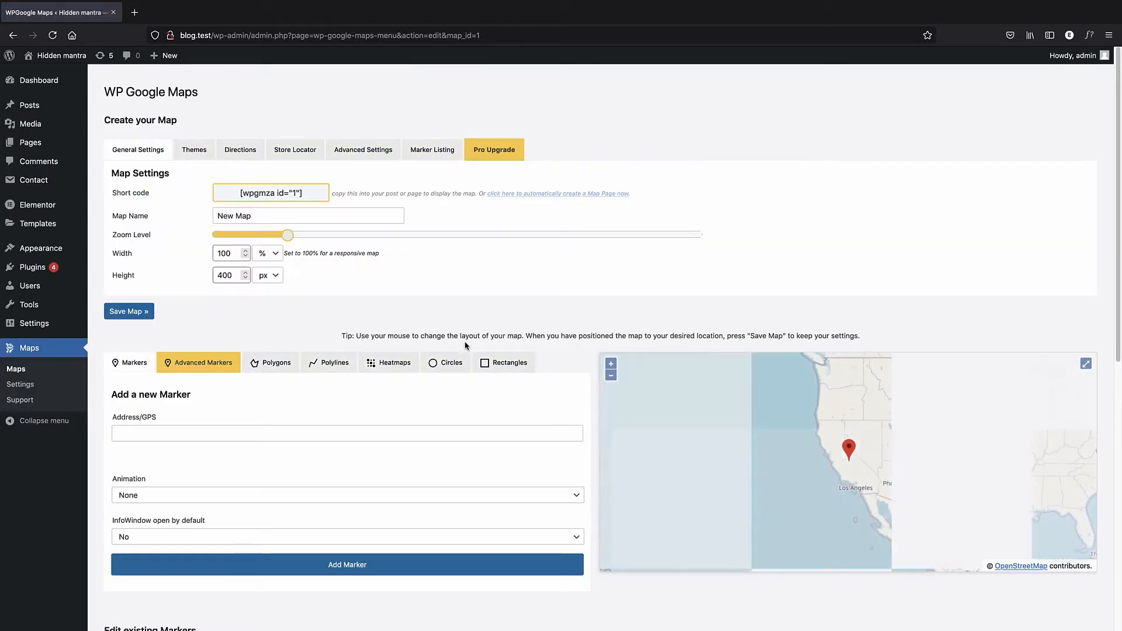
Rename the map to "our location" and increase its zoom level until central California fills the map preview.
scroll(622, 148, "down", 1)
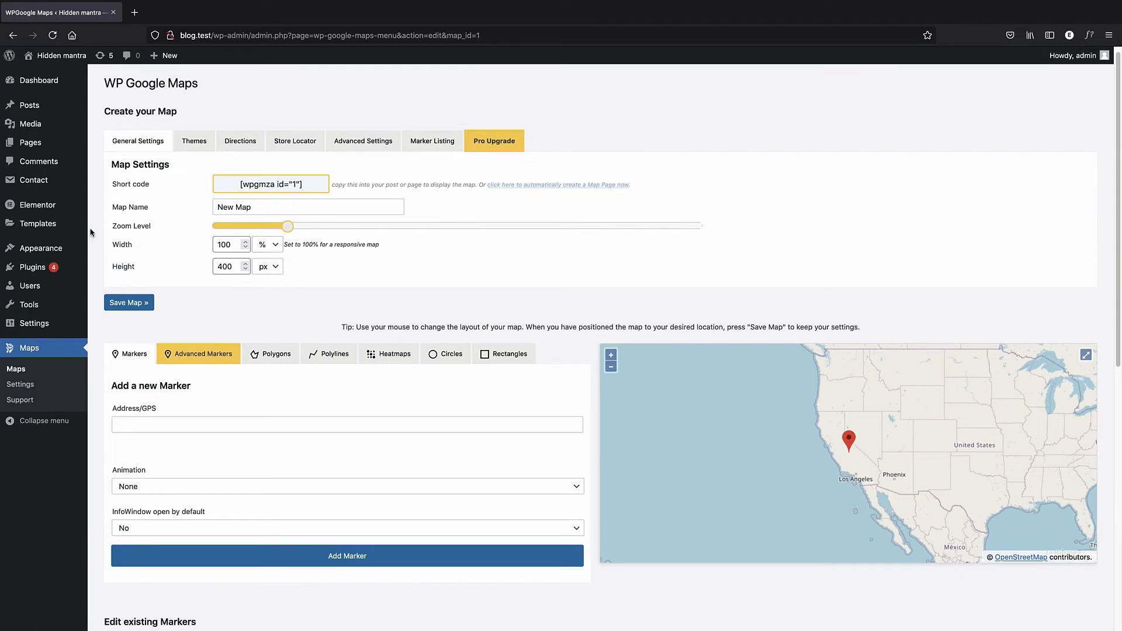
left_click(233, 207)
triple_click(250, 206)
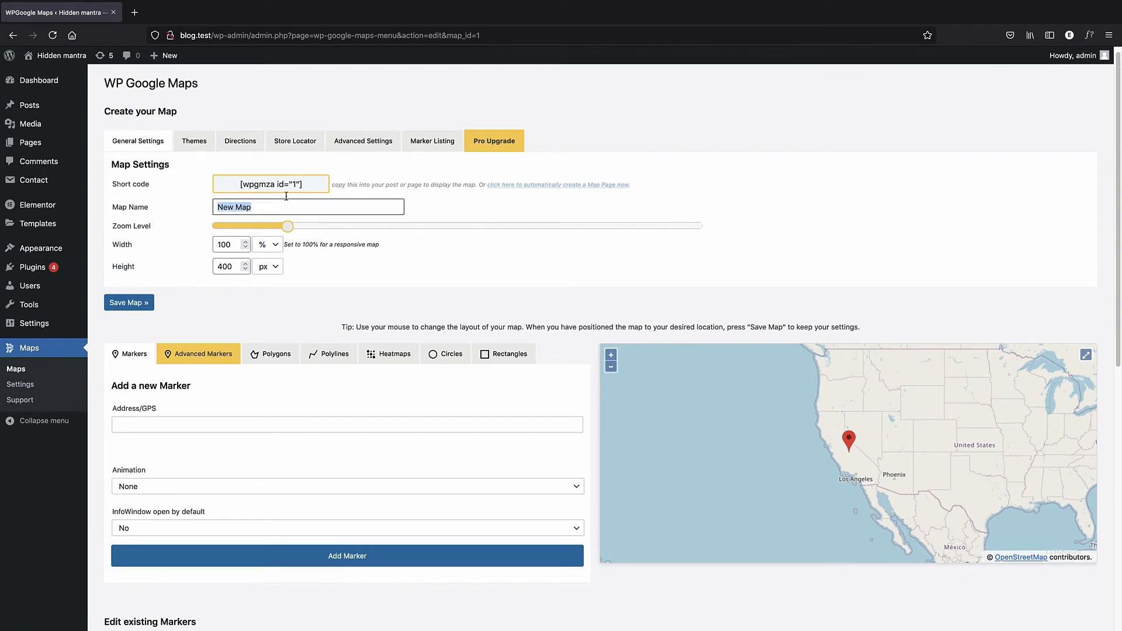
type("my")
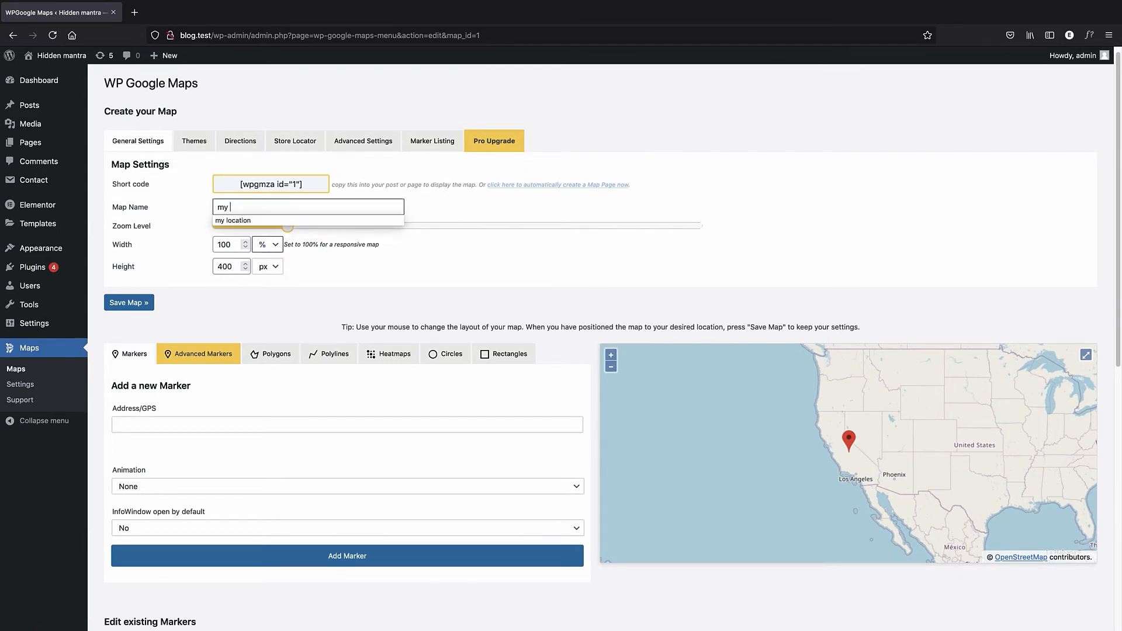
type(" lo")
left_click(234, 221)
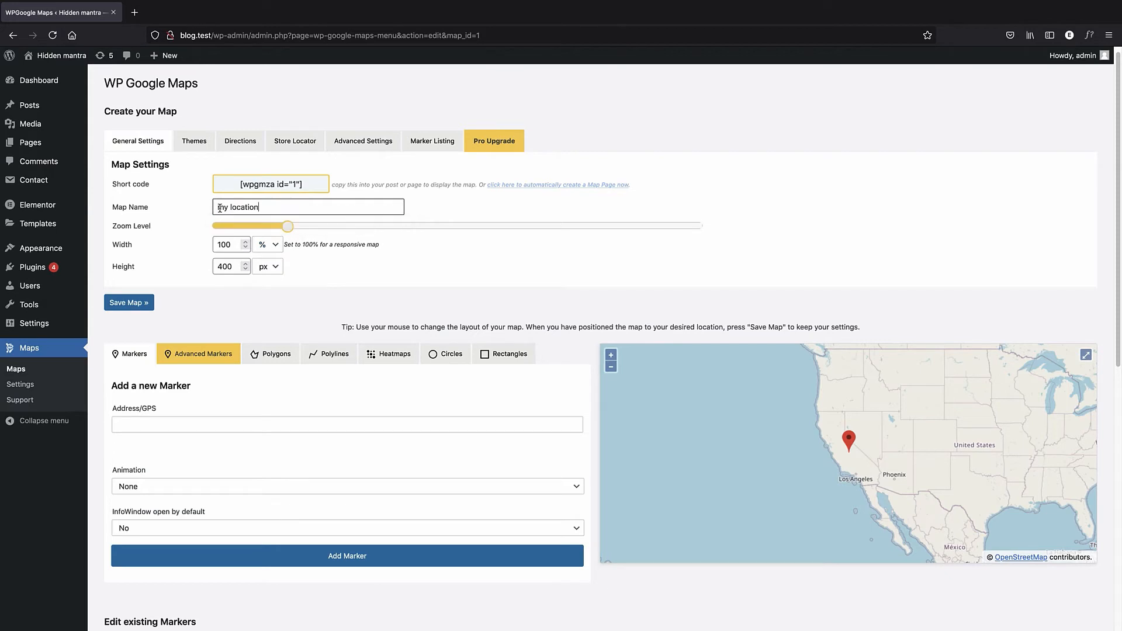
type("our")
left_click(309, 209)
left_click_drag(291, 231, 362, 230)
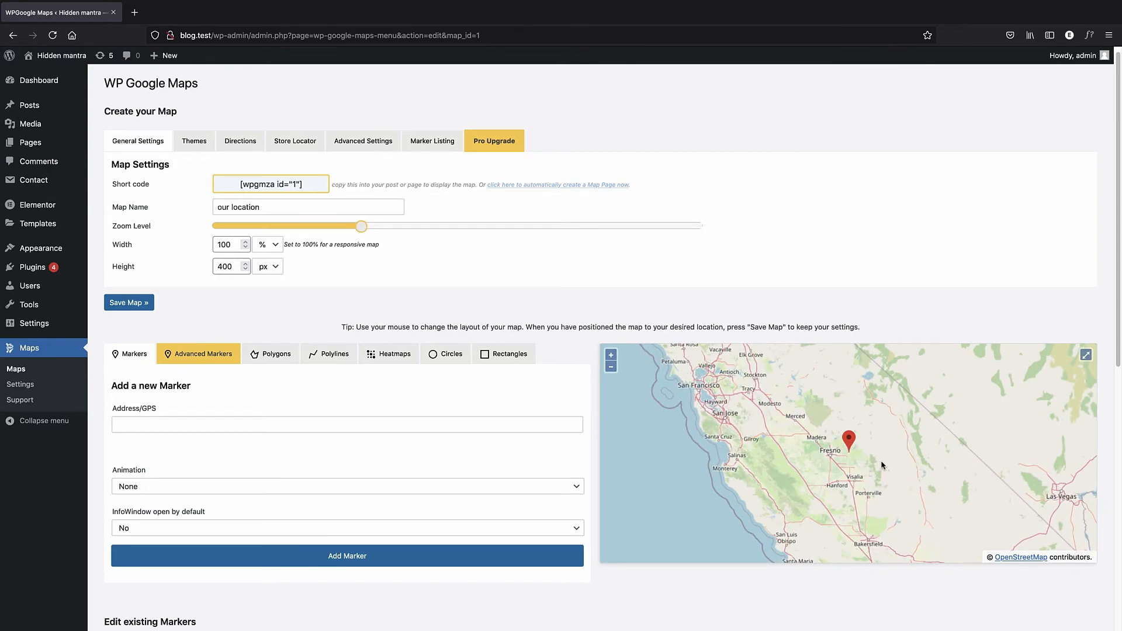
Set the animation of the new marker to Bounce, leaving its address empty.
scroll(881, 465, "down", 1)
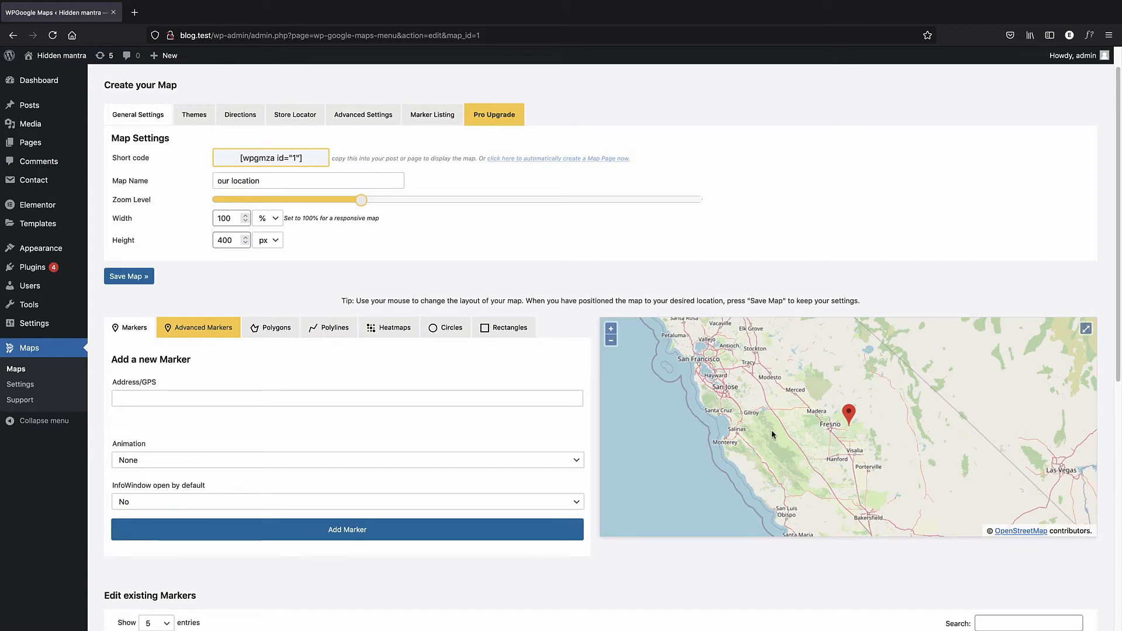
scroll(871, 373, "down", 1)
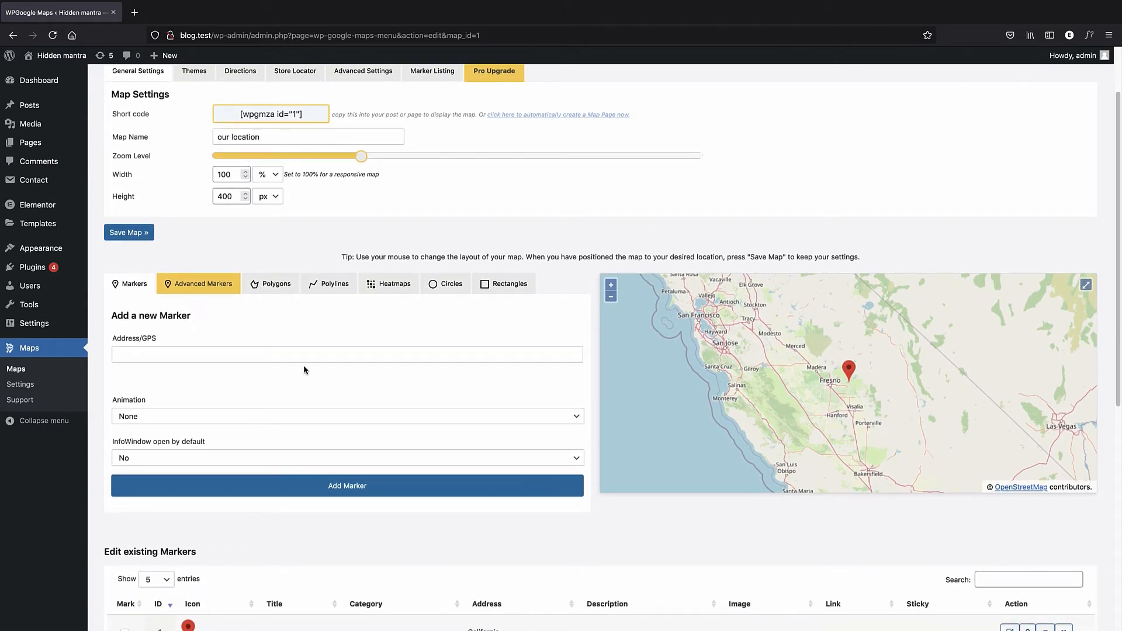
left_click(249, 359)
scroll(247, 335, "down", 1)
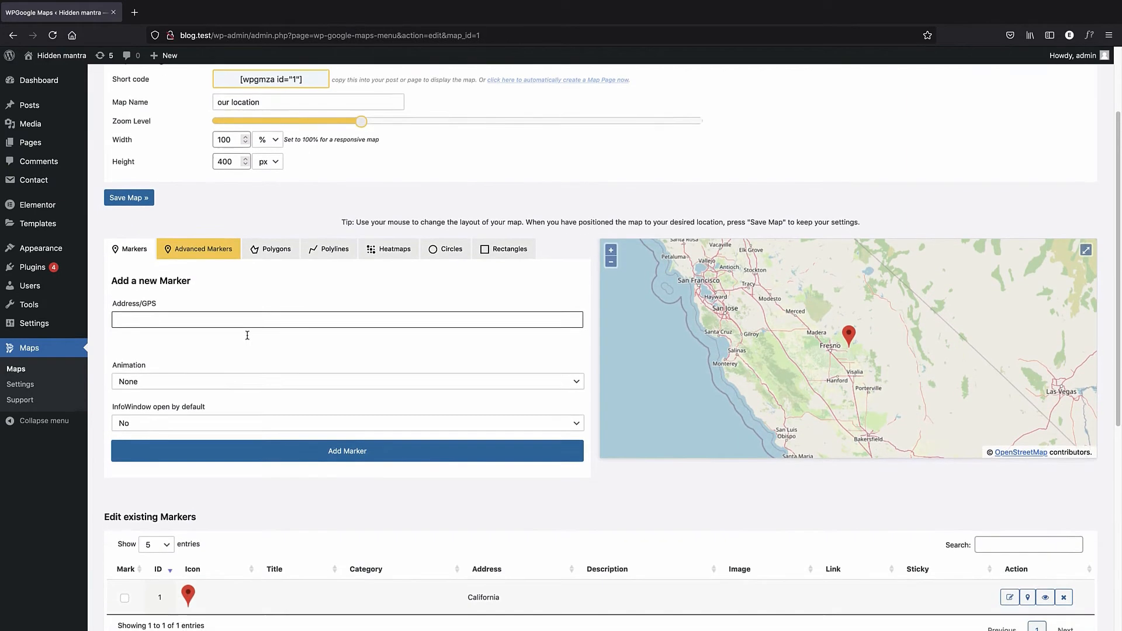
scroll(245, 315, "down", 1)
left_click(163, 368)
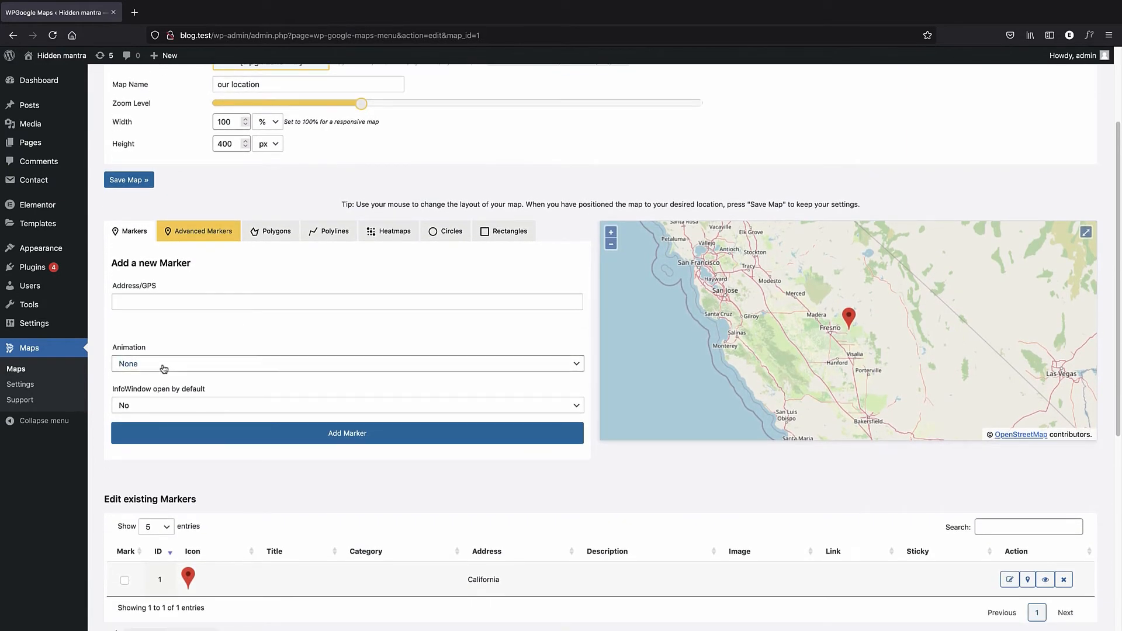
left_click(164, 368)
left_click(163, 371)
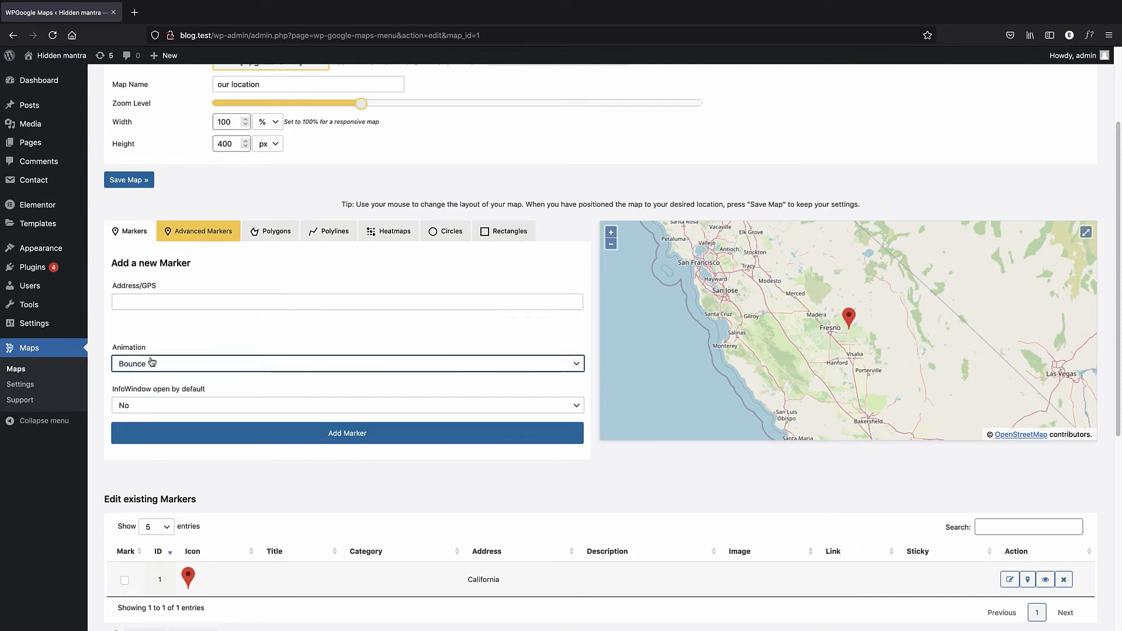
scroll(374, 444, "down", 5)
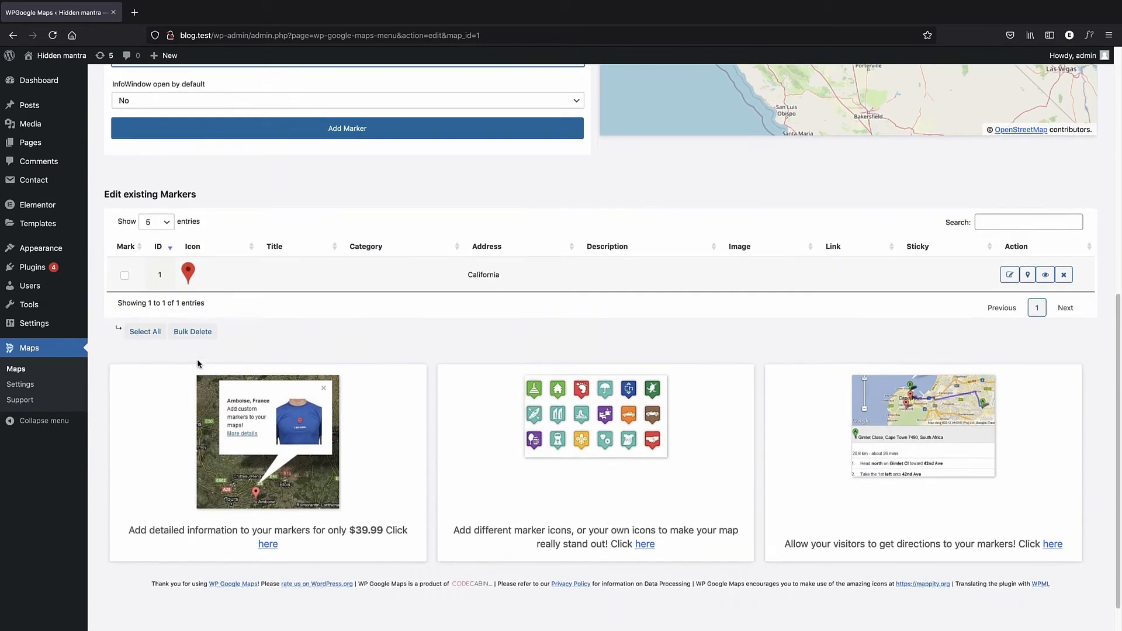
scroll(604, 535, "up", 3)
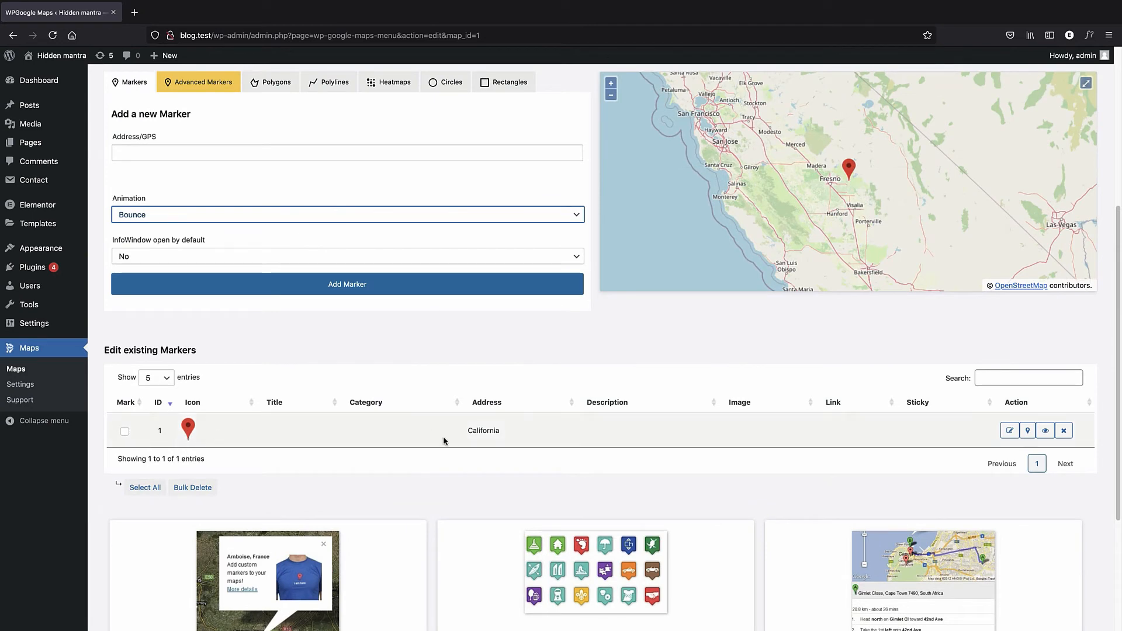
scroll(859, 186, "up", 1)
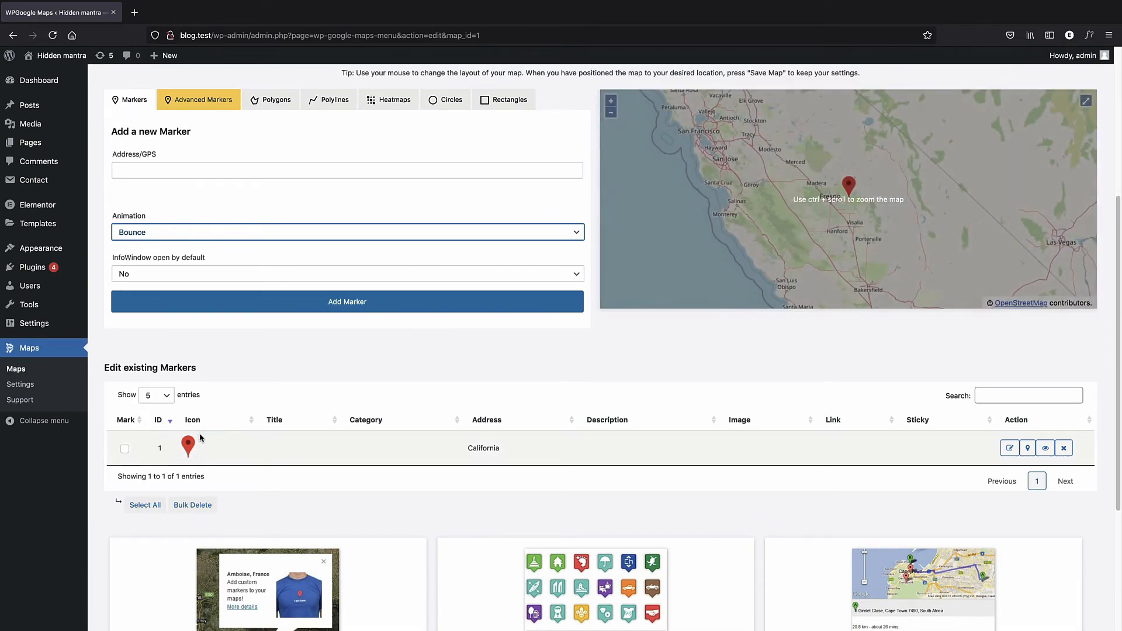
scroll(192, 443, "up", 2)
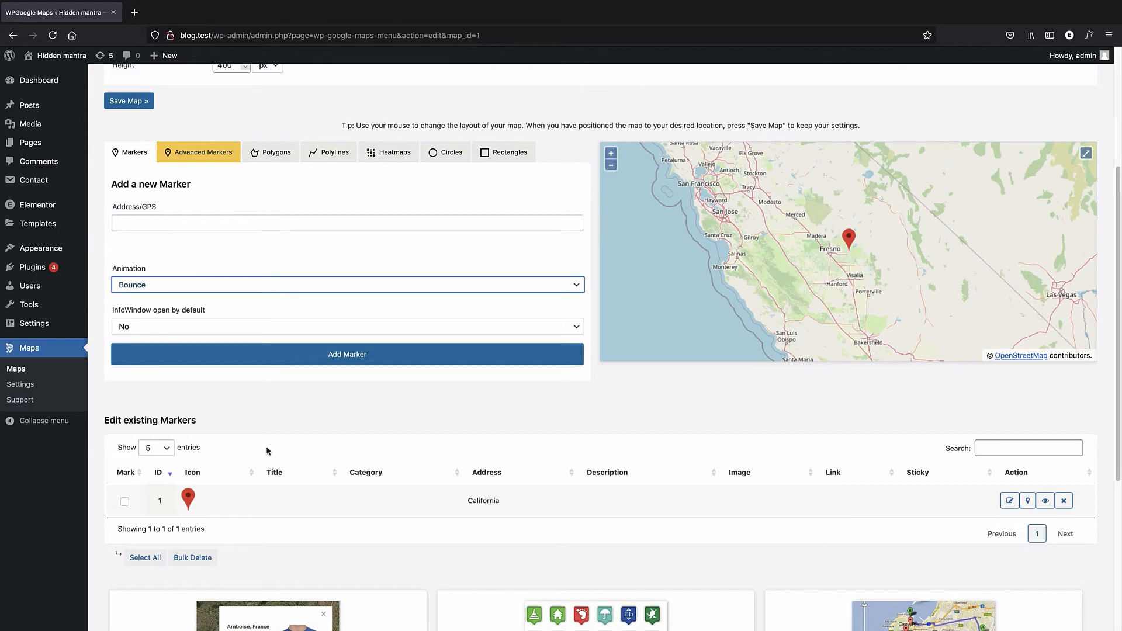
Add a new marker with the address Nashville, TN, USA and the Bounce animation to the map.
scroll(269, 452, "down", 1)
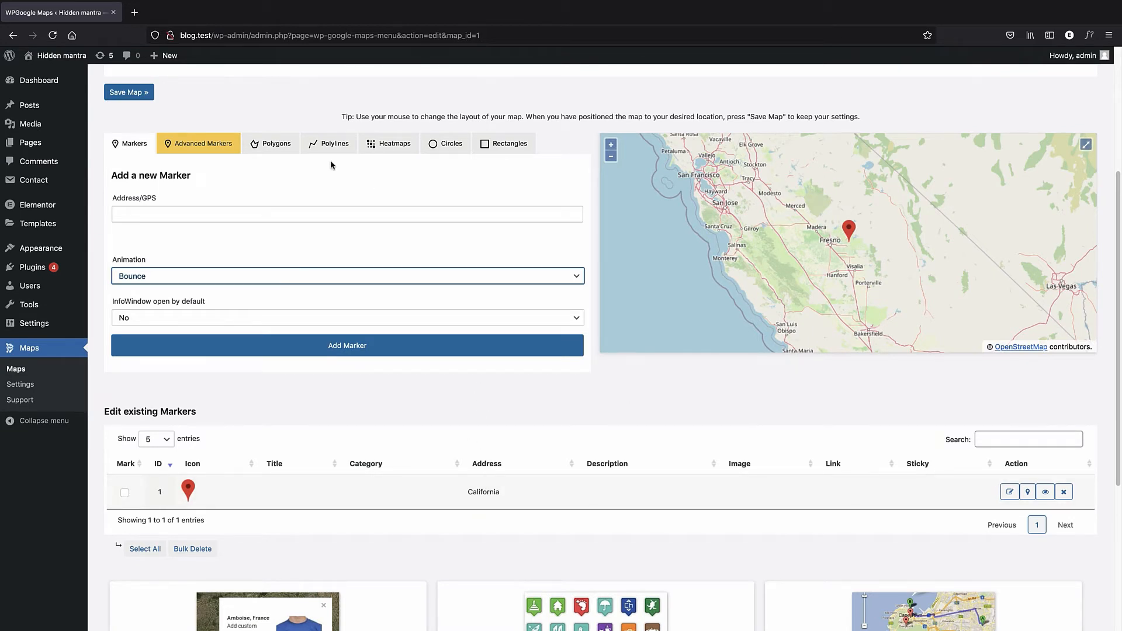
left_click(156, 214)
type("n")
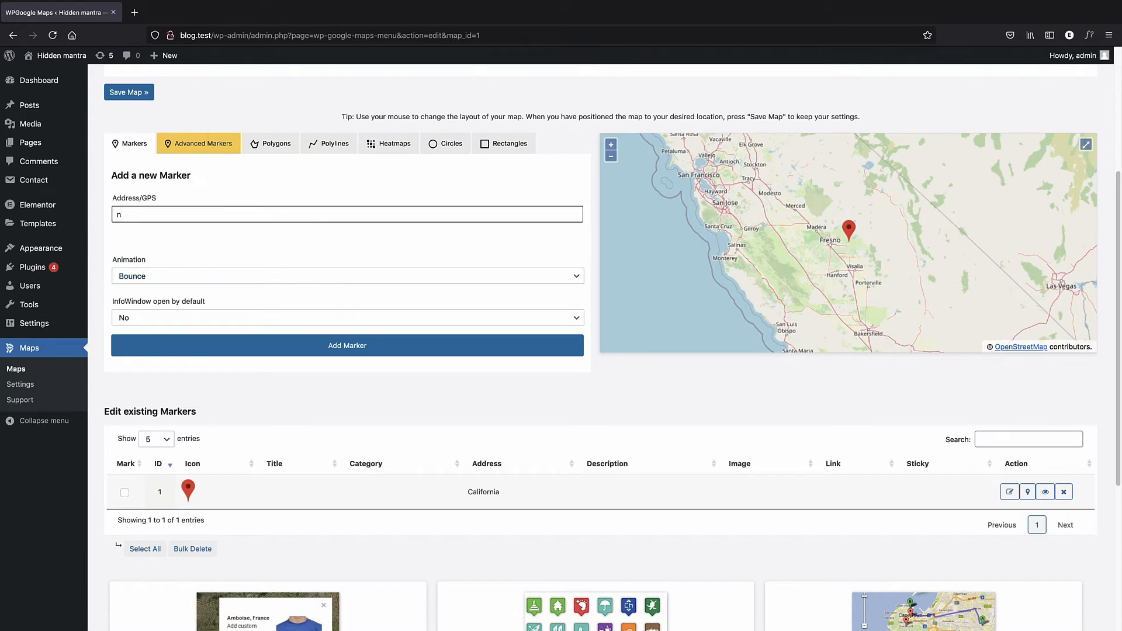
type("ashville")
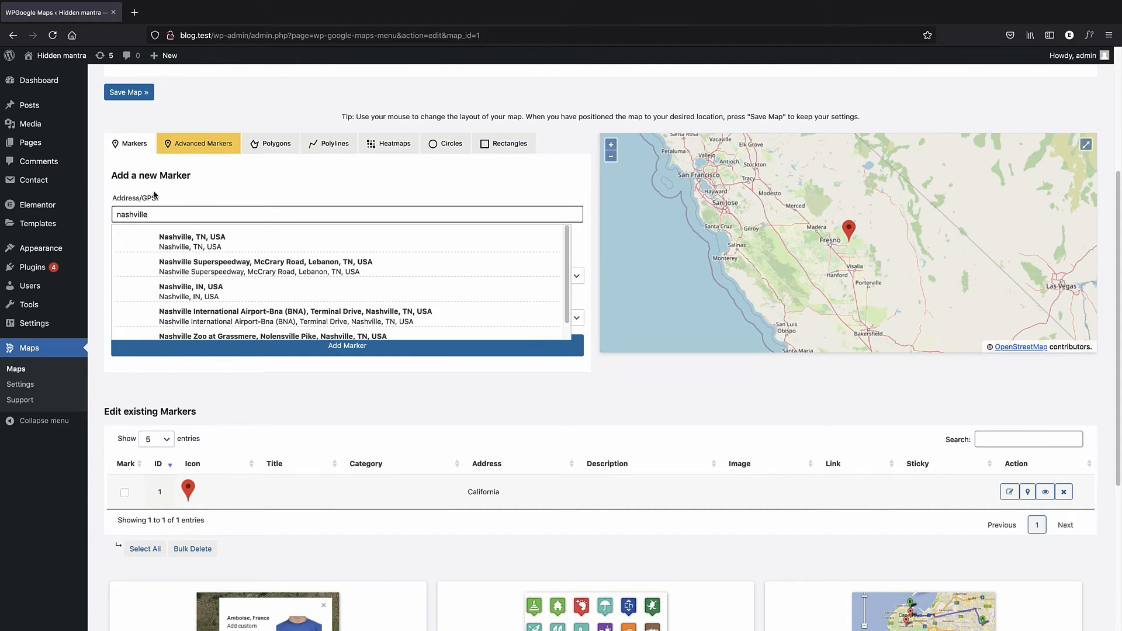
left_click(201, 247)
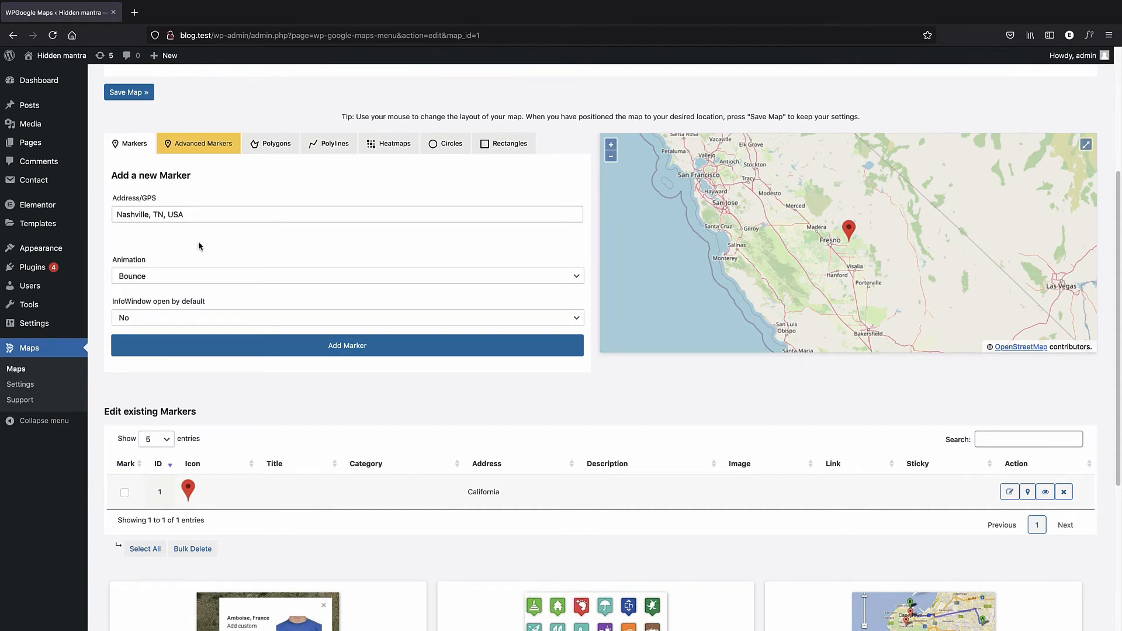
left_click(287, 345)
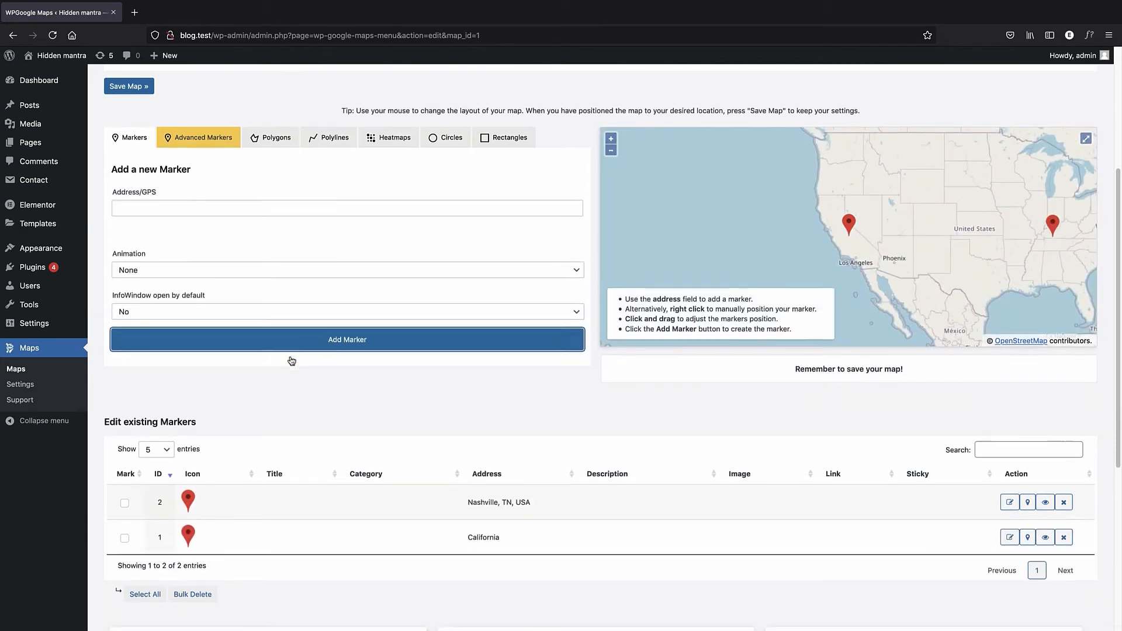
Edit the Nashville marker, set its animation to None and save the marker.
scroll(291, 361, "down", 2)
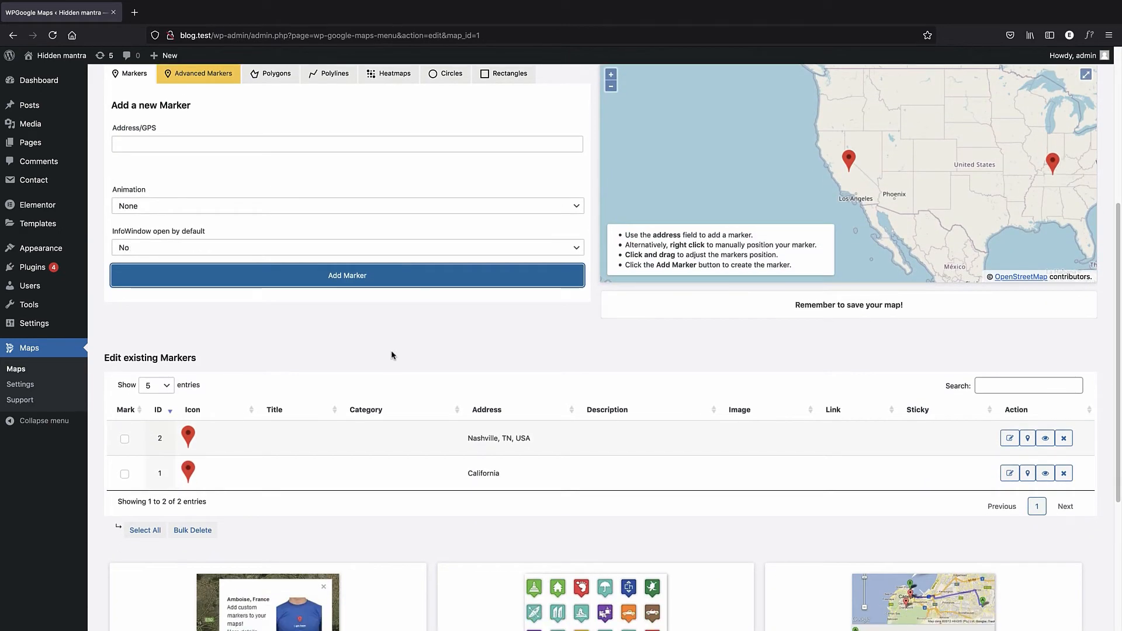
left_click(488, 444)
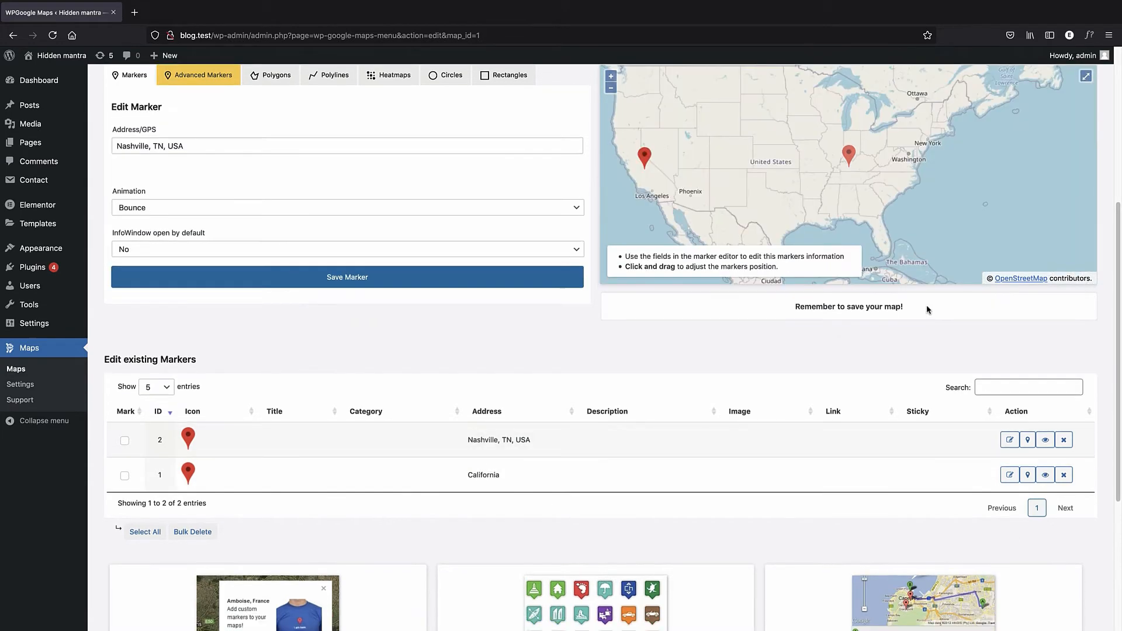
scroll(837, 210, "up", 1)
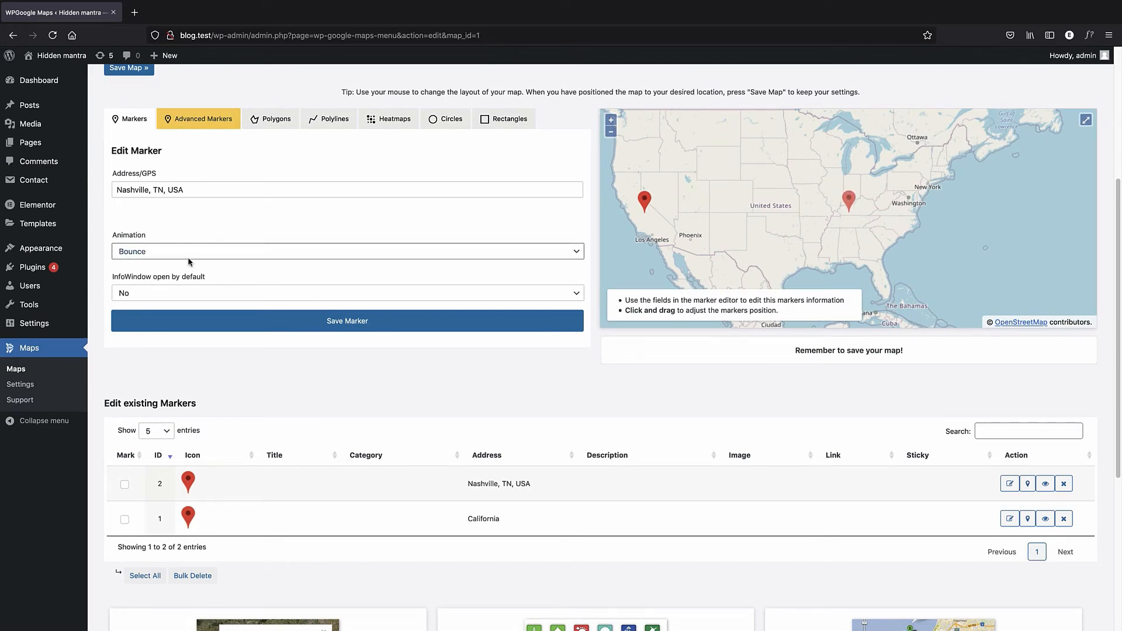
left_click(125, 252)
left_click(132, 237)
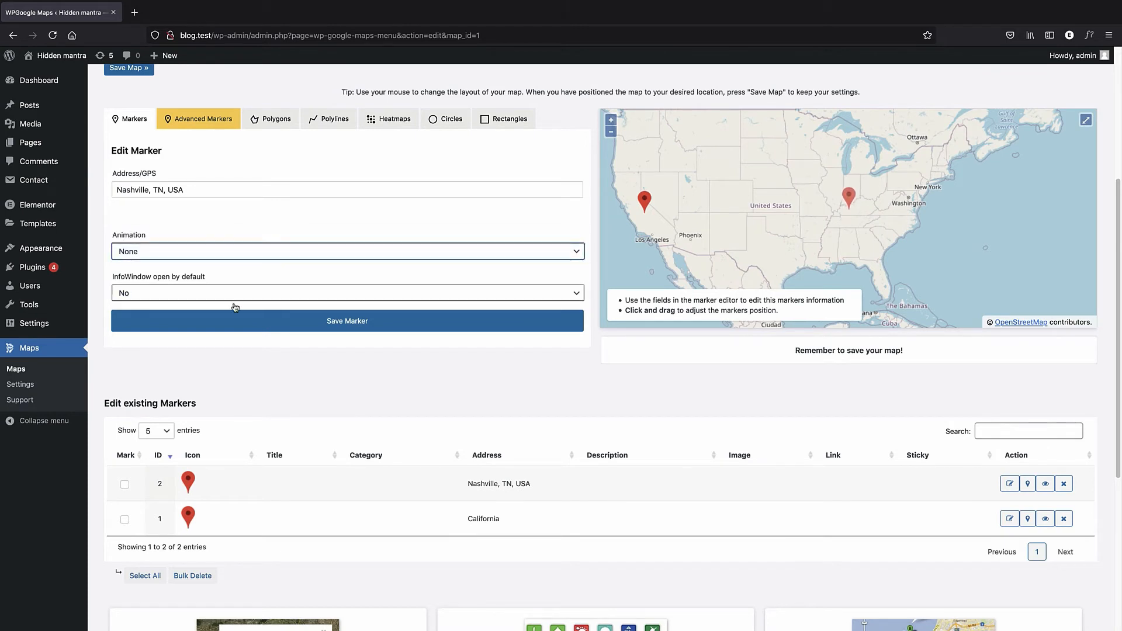
left_click(254, 321)
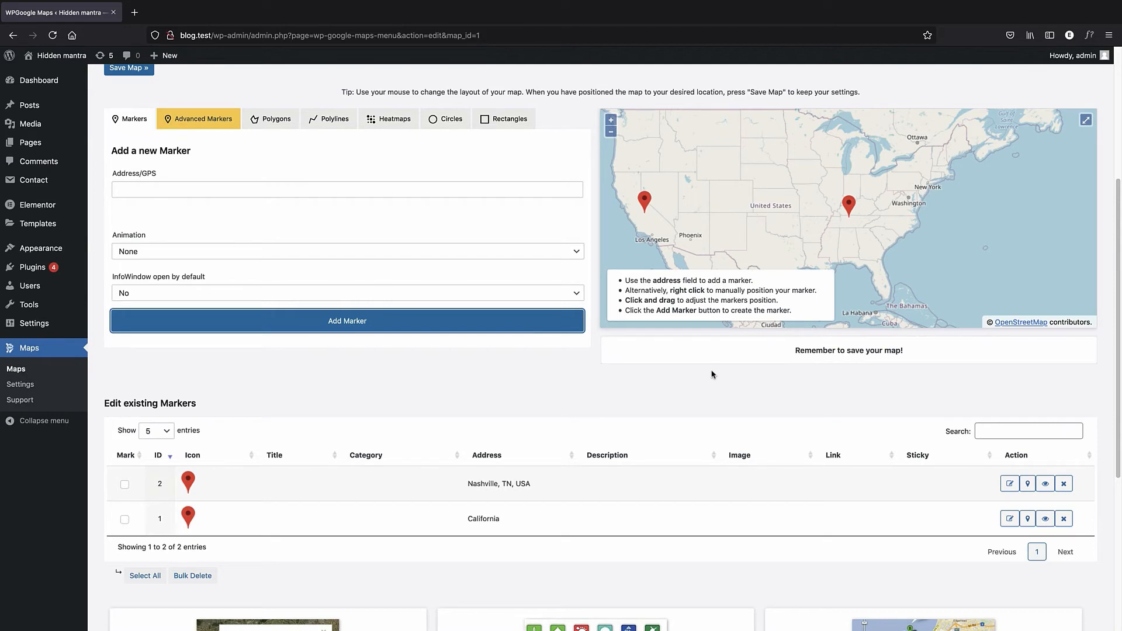
Center the map preview on the Nashville marker, and on the California marker after that.
scroll(784, 379, "down", 1)
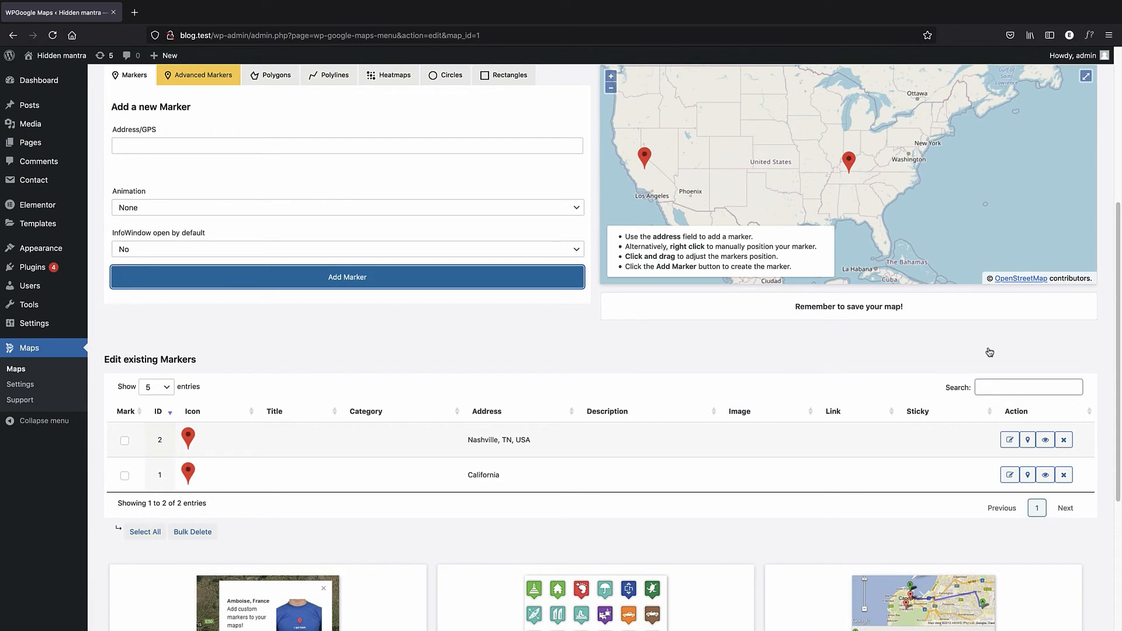
left_click(1047, 446)
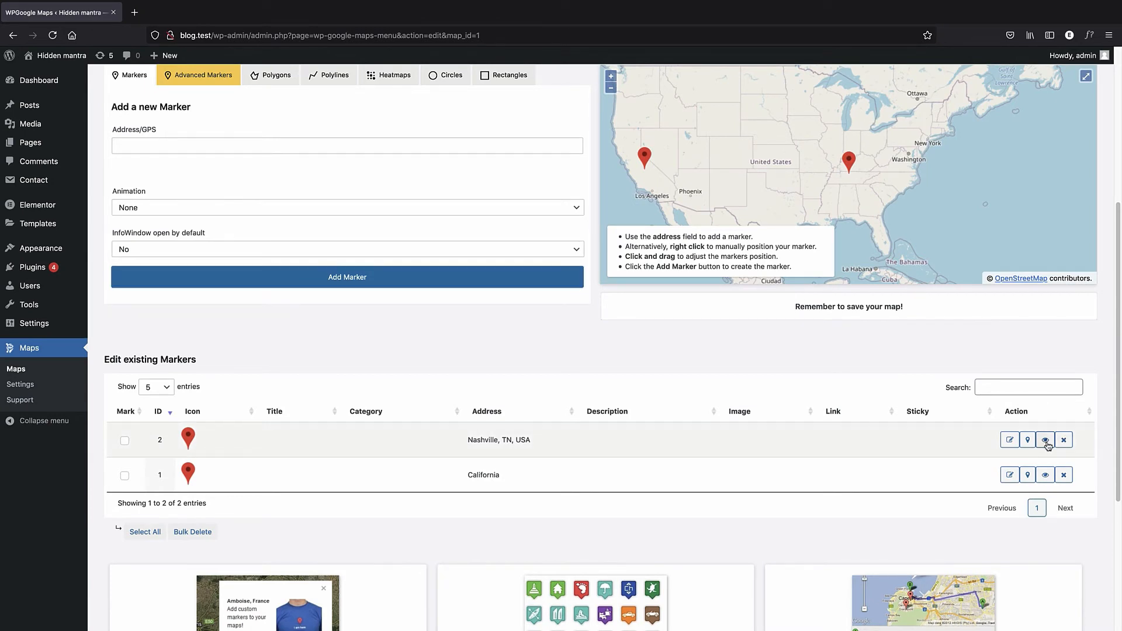
left_click(1047, 476)
scroll(814, 149, "down", 1)
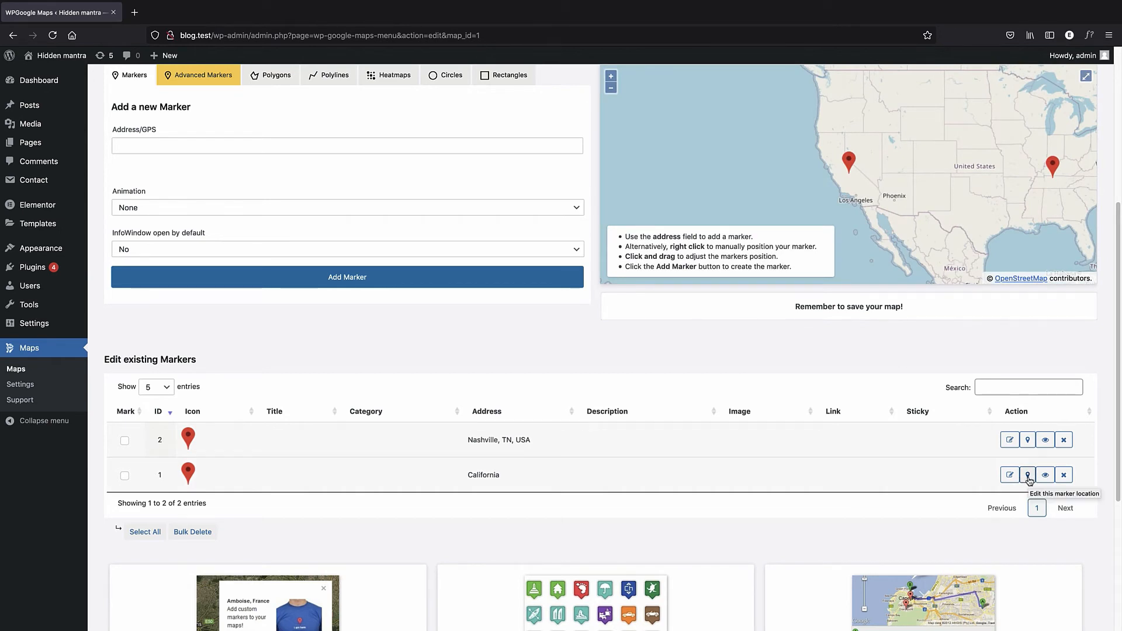
Adjust the California marker's location to about 38.587, -119.682 on the map and save the marker.
left_click(1028, 475)
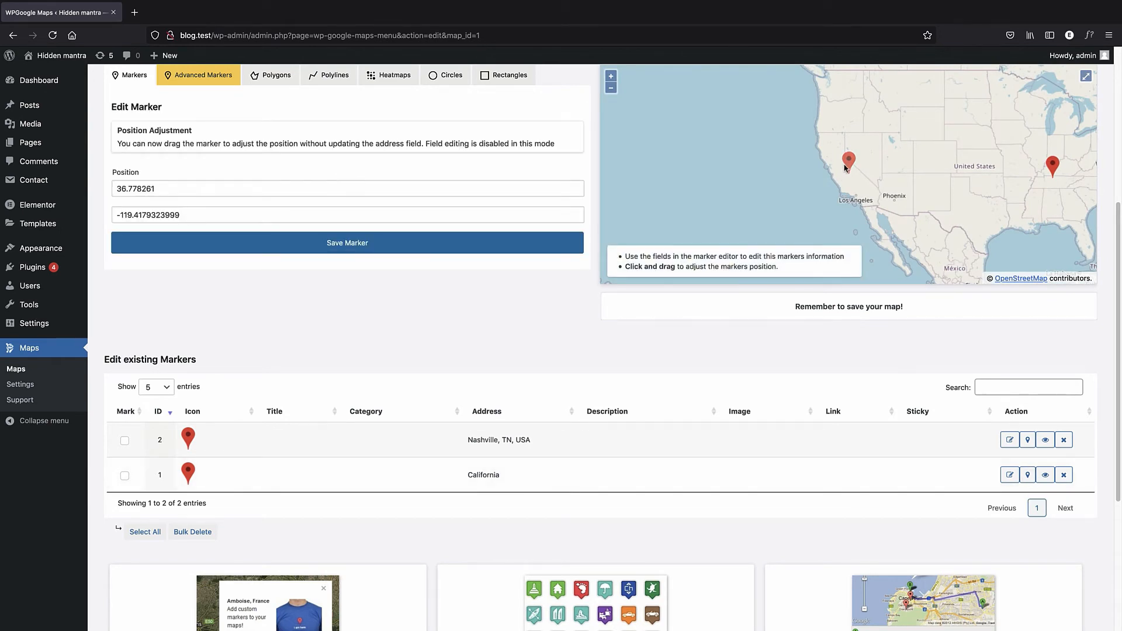
mouse_move(844, 168)
left_mouse_down()
mouse_move(825, 174)
mouse_move(876, 148)
mouse_move(845, 149)
mouse_move(862, 144)
left_mouse_up()
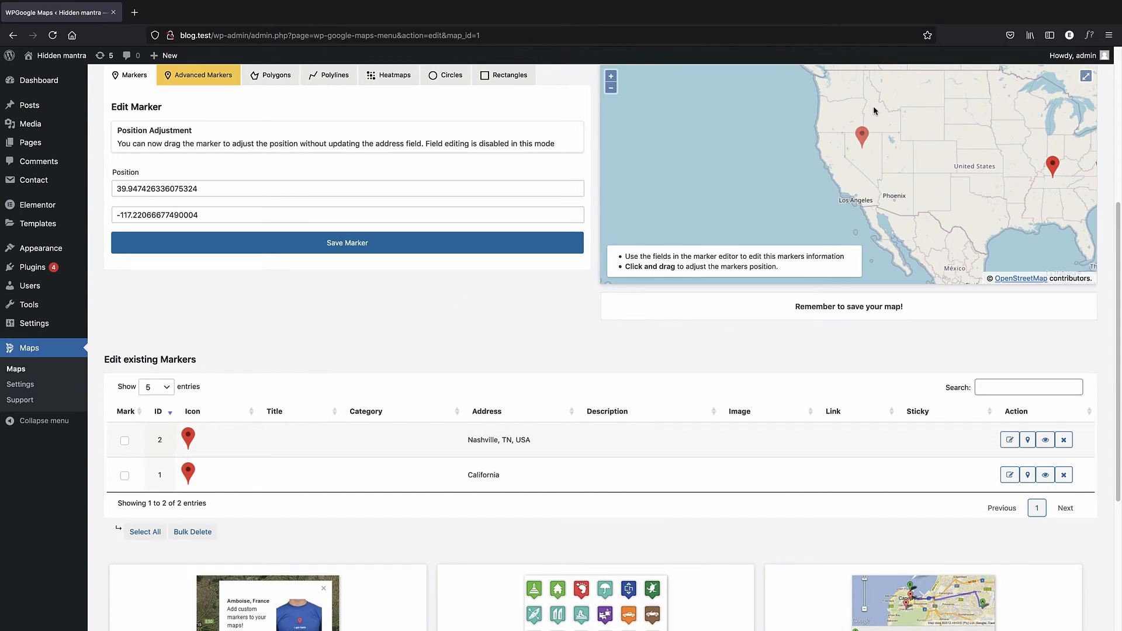
mouse_move(865, 144)
left_mouse_down()
mouse_move(863, 157)
mouse_move(844, 153)
mouse_move(868, 155)
mouse_move(877, 178)
mouse_move(847, 152)
left_mouse_up()
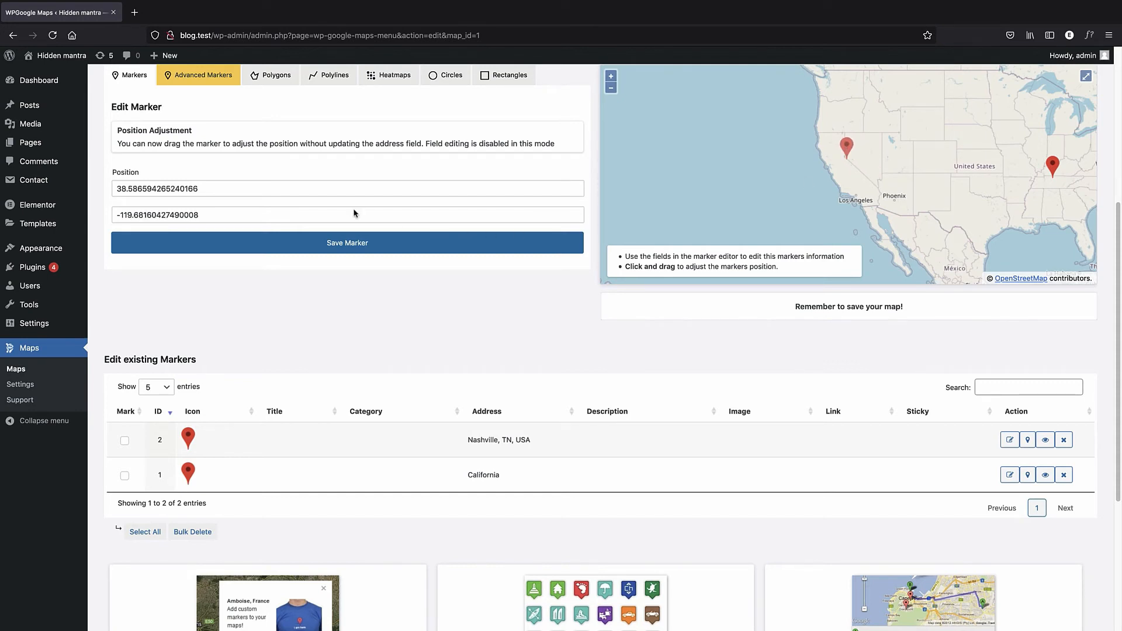
left_click(356, 243)
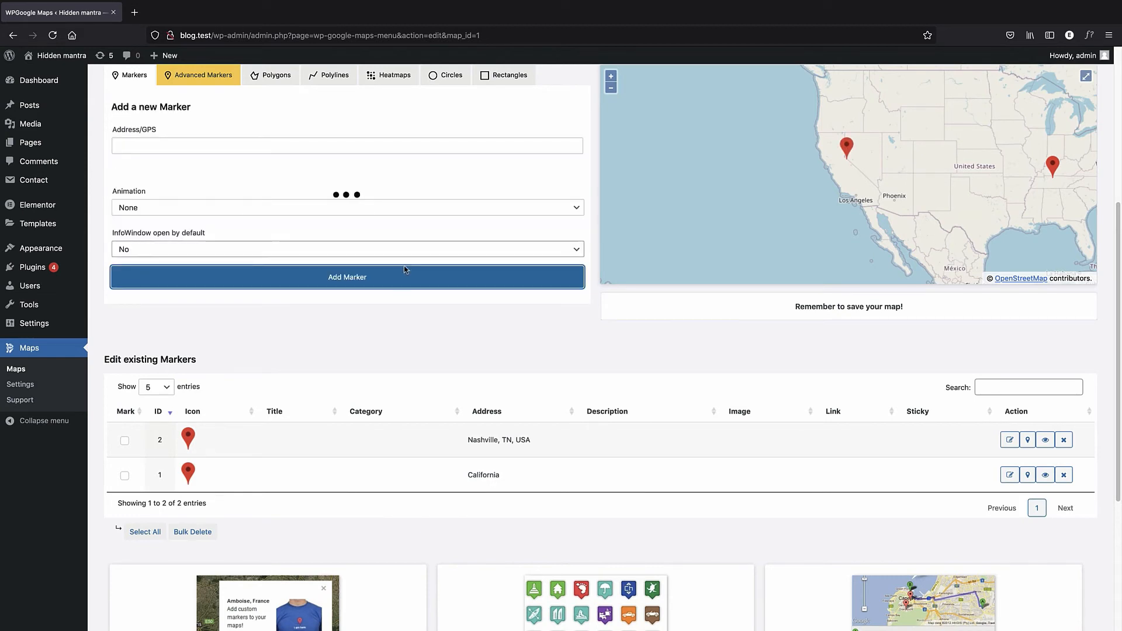
Open the California marker's details, save the marker with its address California, and save the whole map.
left_click(1015, 480)
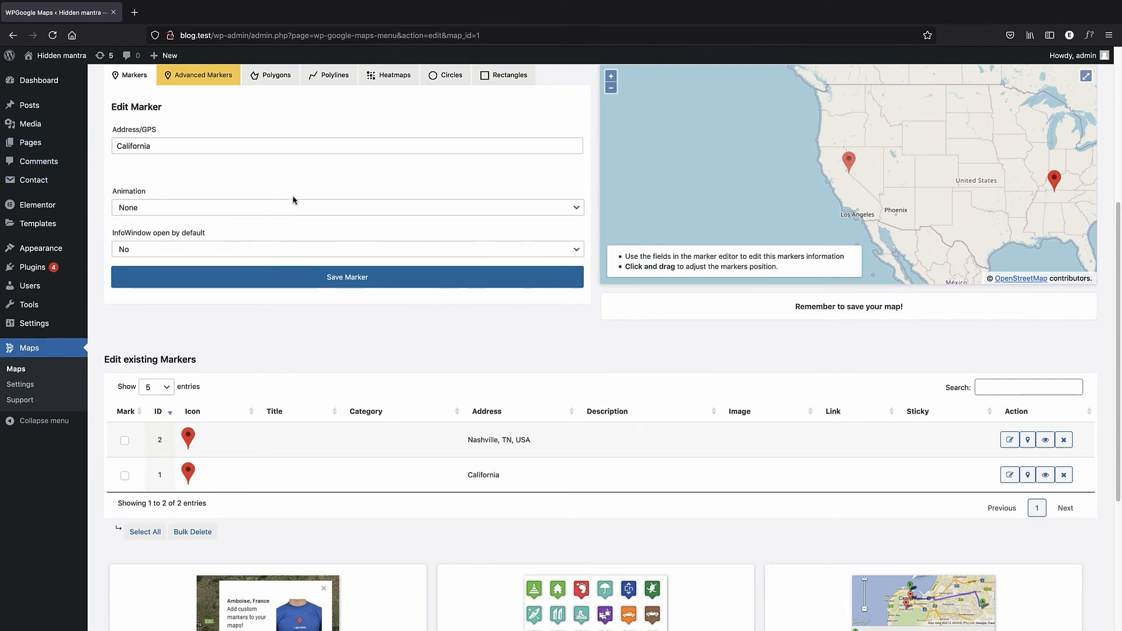
scroll(709, 306, "down", 2)
scroll(827, 330, "up", 3)
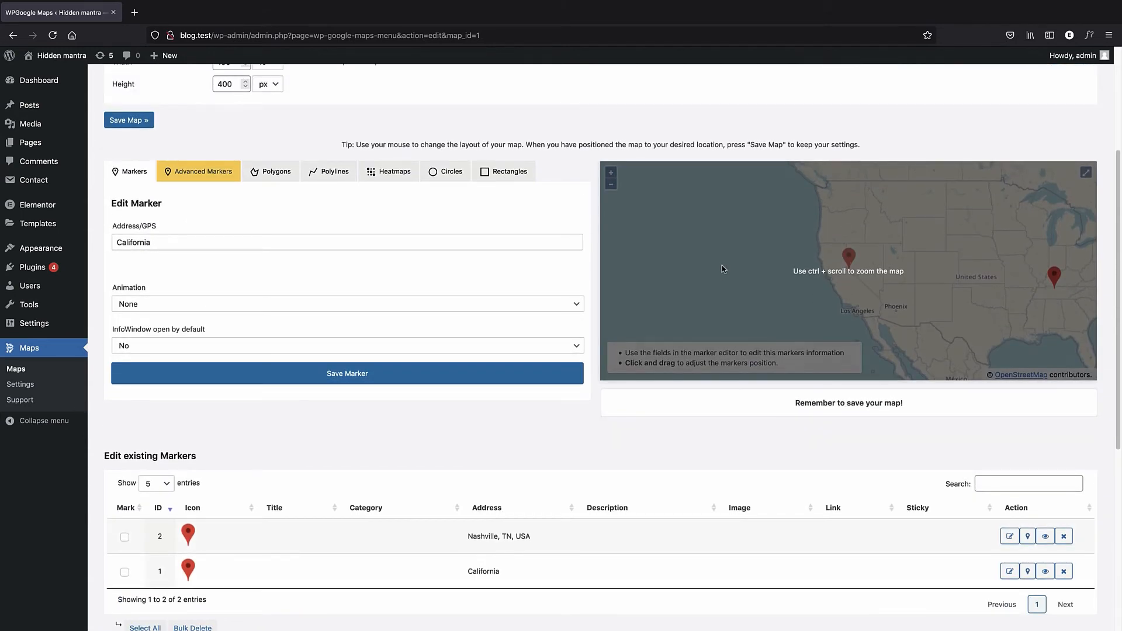
scroll(327, 322, "up", 1)
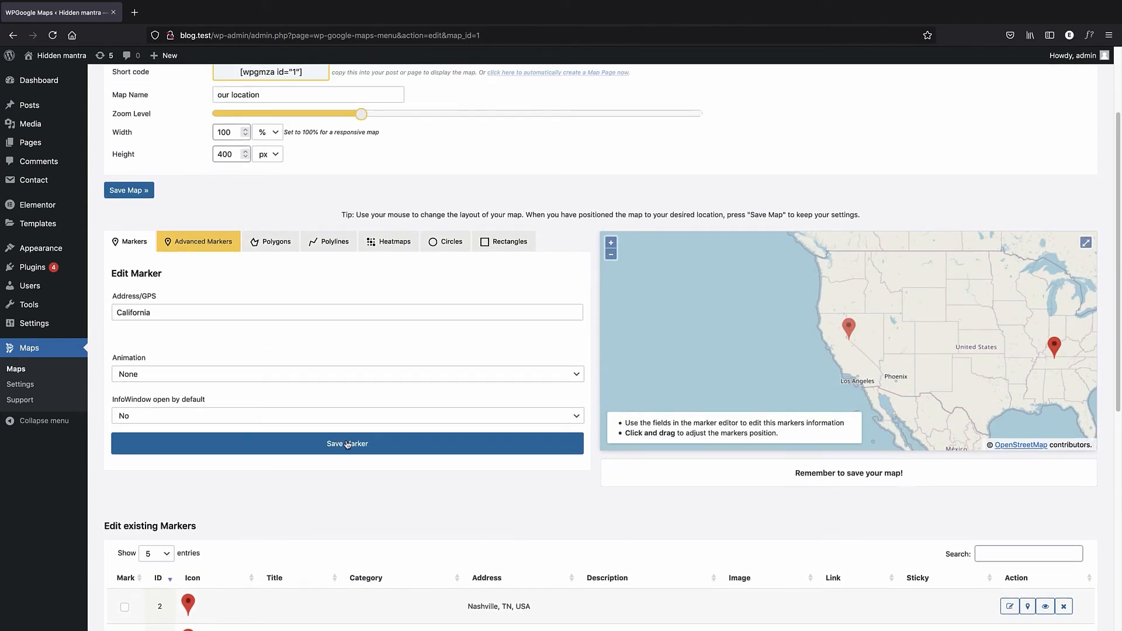
left_click(347, 444)
scroll(260, 131, "up", 2)
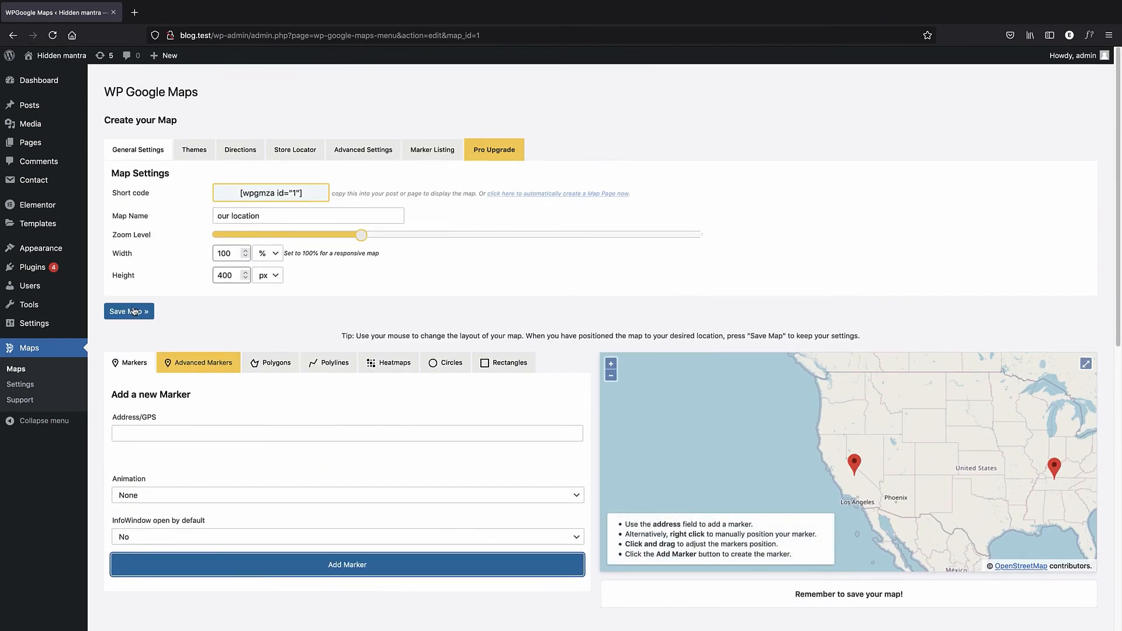
left_click(133, 311)
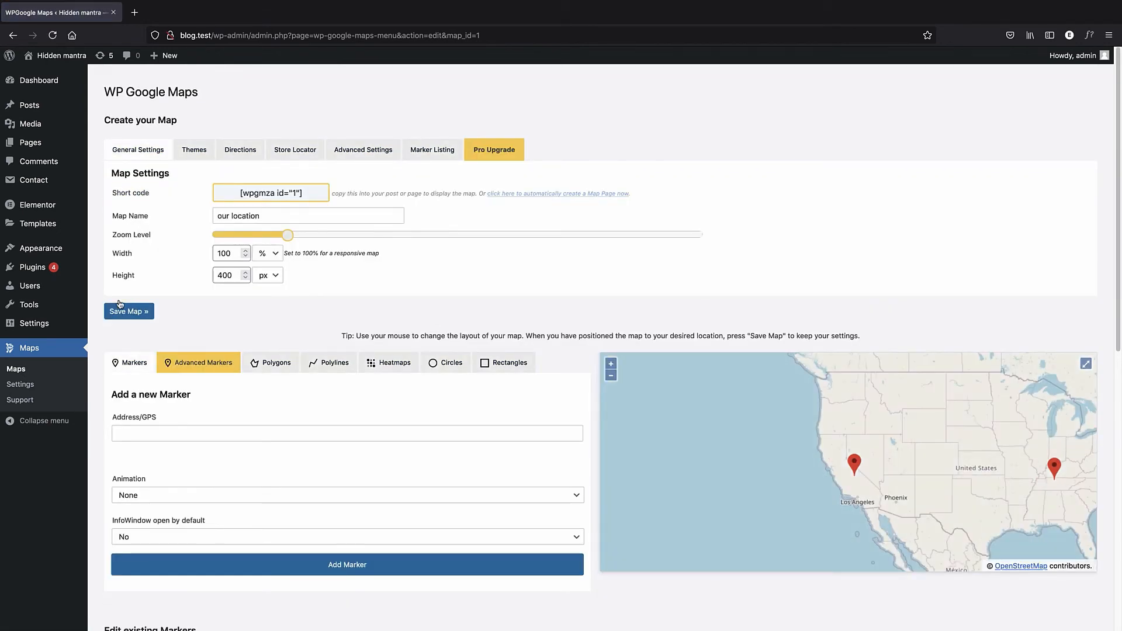
Open the site's home page in Elementor and add a WP Google Maps widget in the empty area below the contact form.
left_click(46, 71)
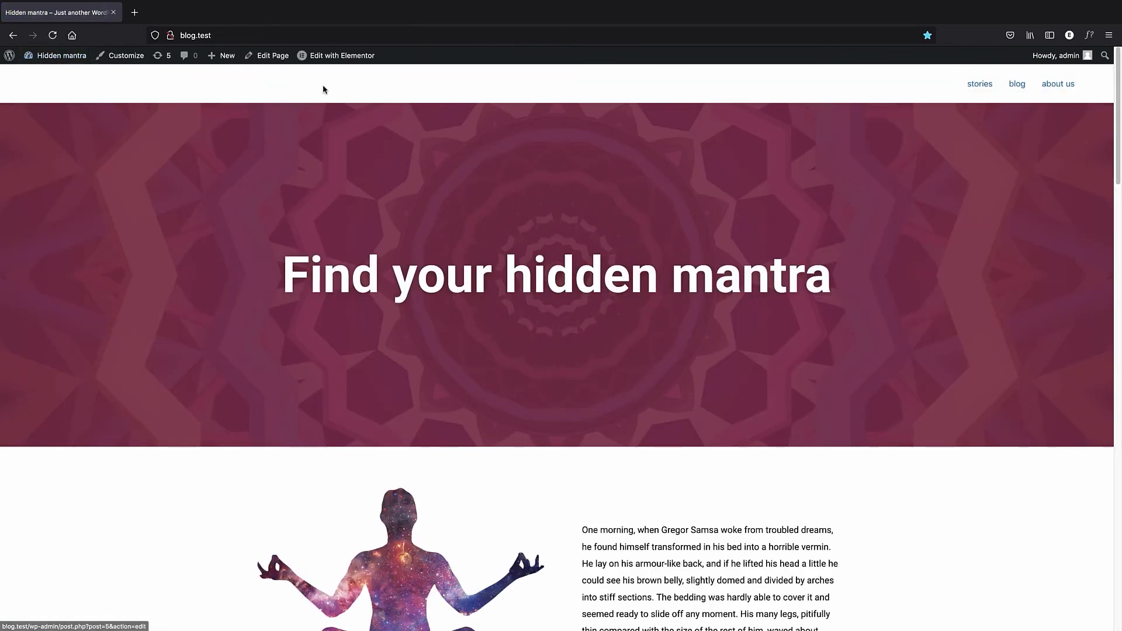
left_click(342, 56)
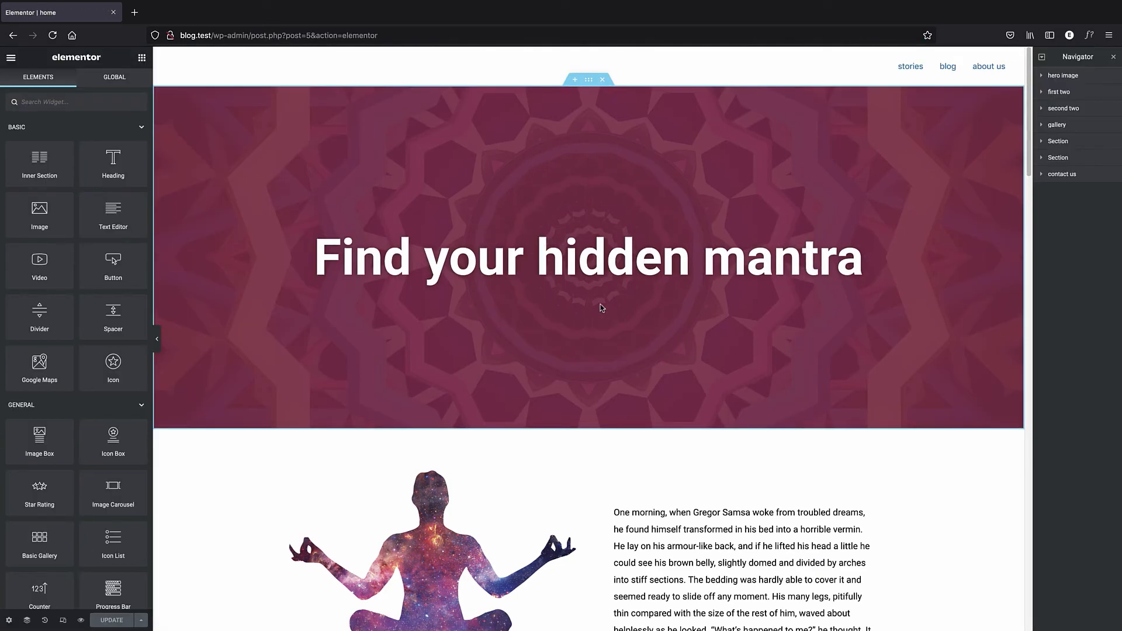
scroll(602, 308, "down", 20)
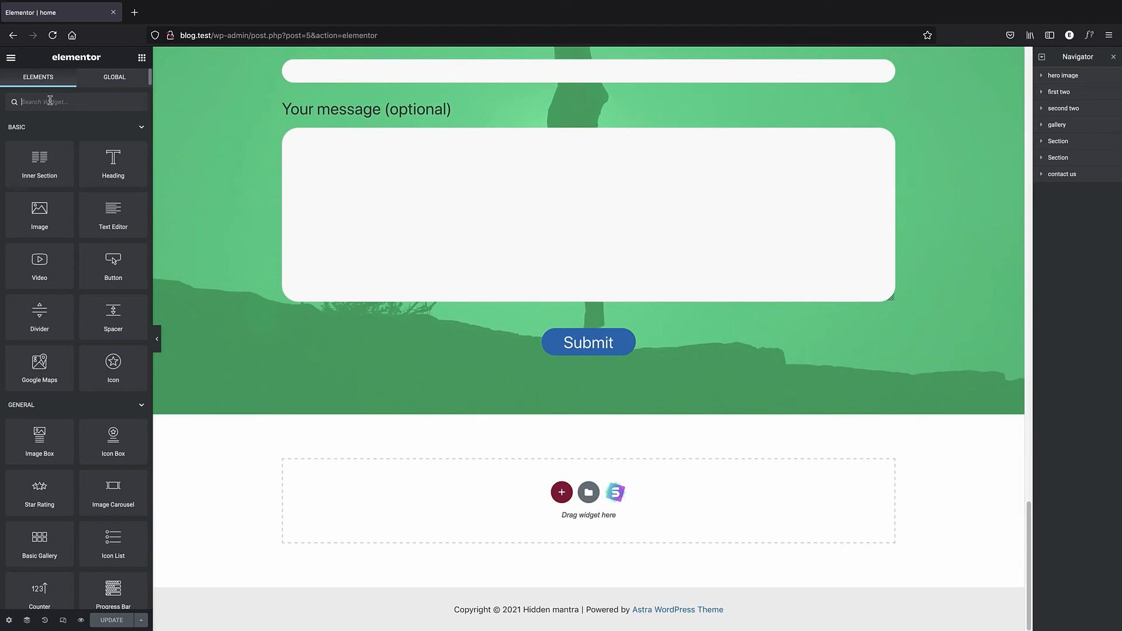
type("map")
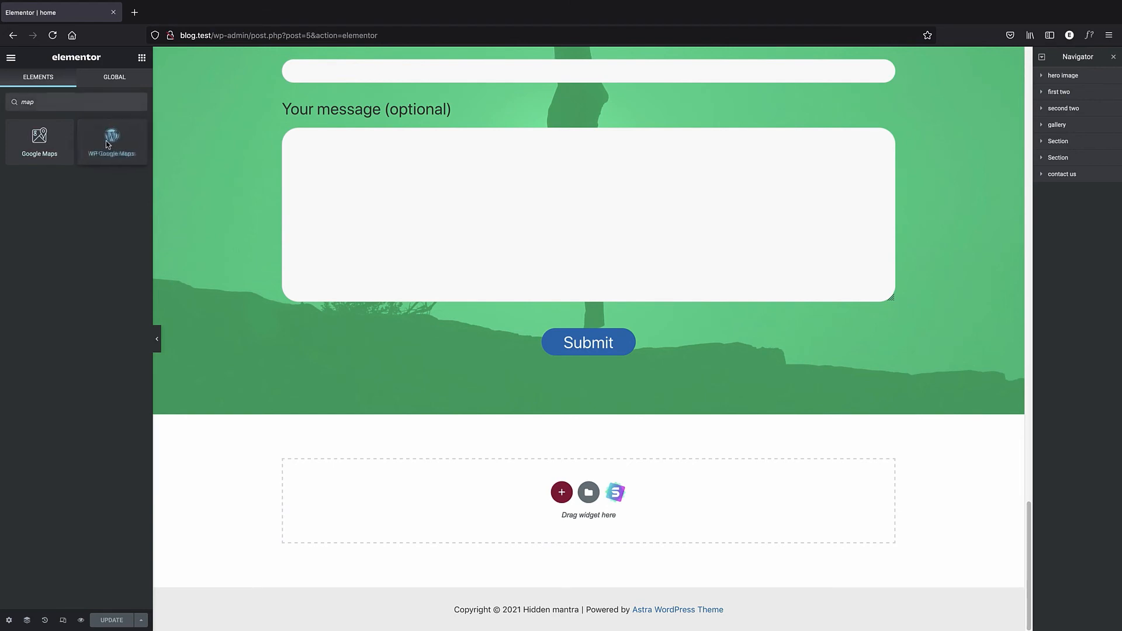
left_click_drag(113, 140, 528, 498)
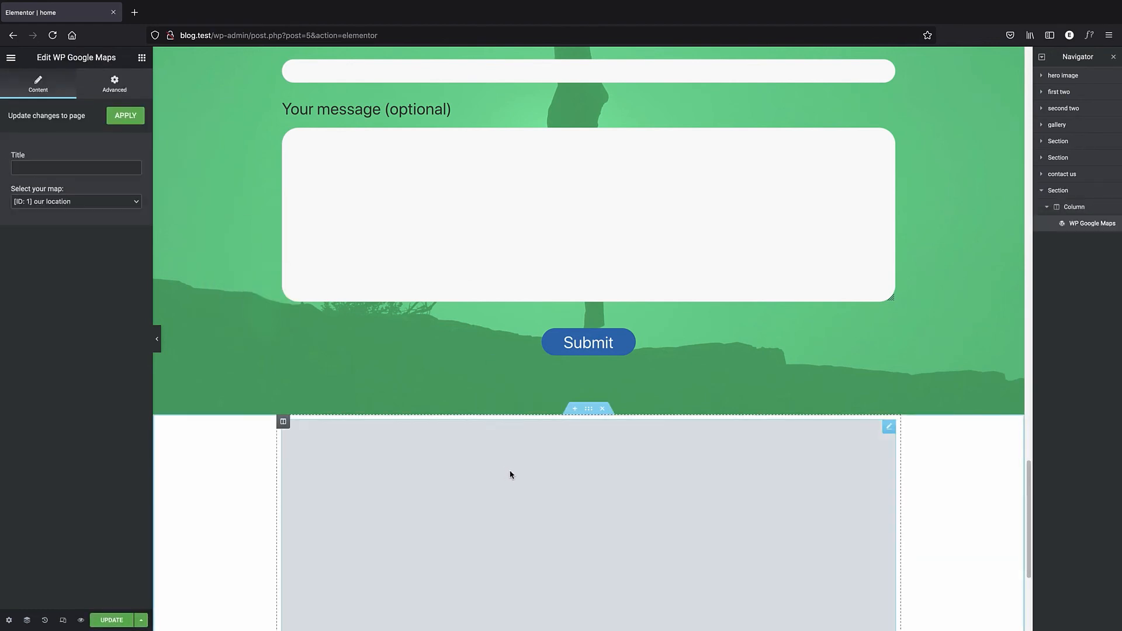
Apply the WP Google Maps widget with the "our location" map and update the page.
scroll(576, 252, "down", 4)
scroll(575, 253, "down", 1)
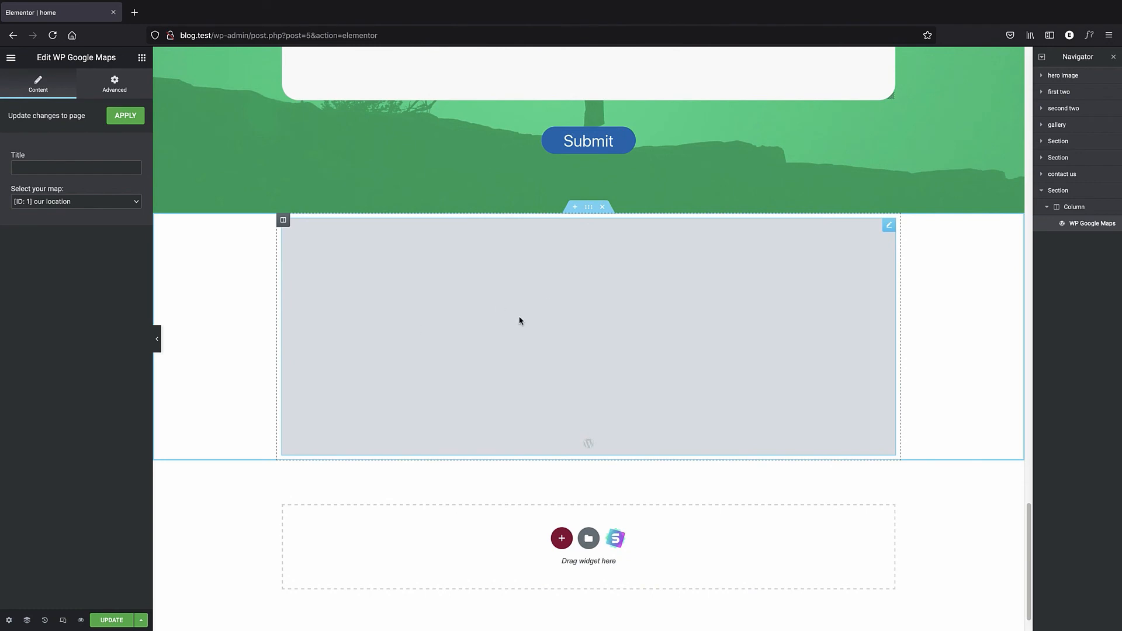
scroll(362, 308, "up", 1)
scroll(483, 304, "up", 1)
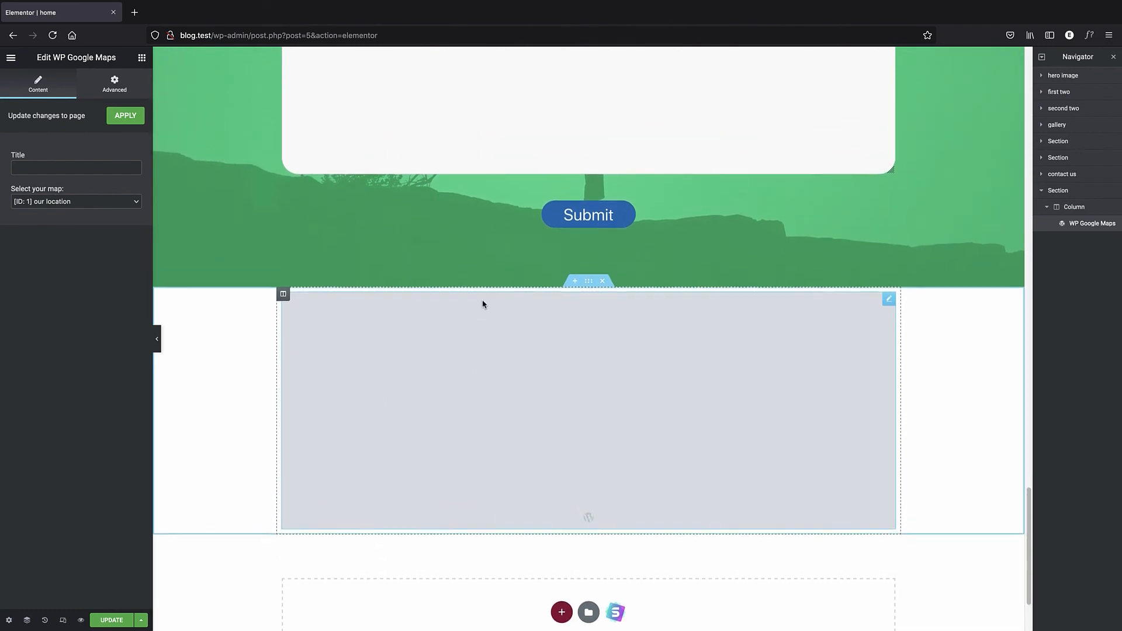
scroll(545, 333, "up", 3)
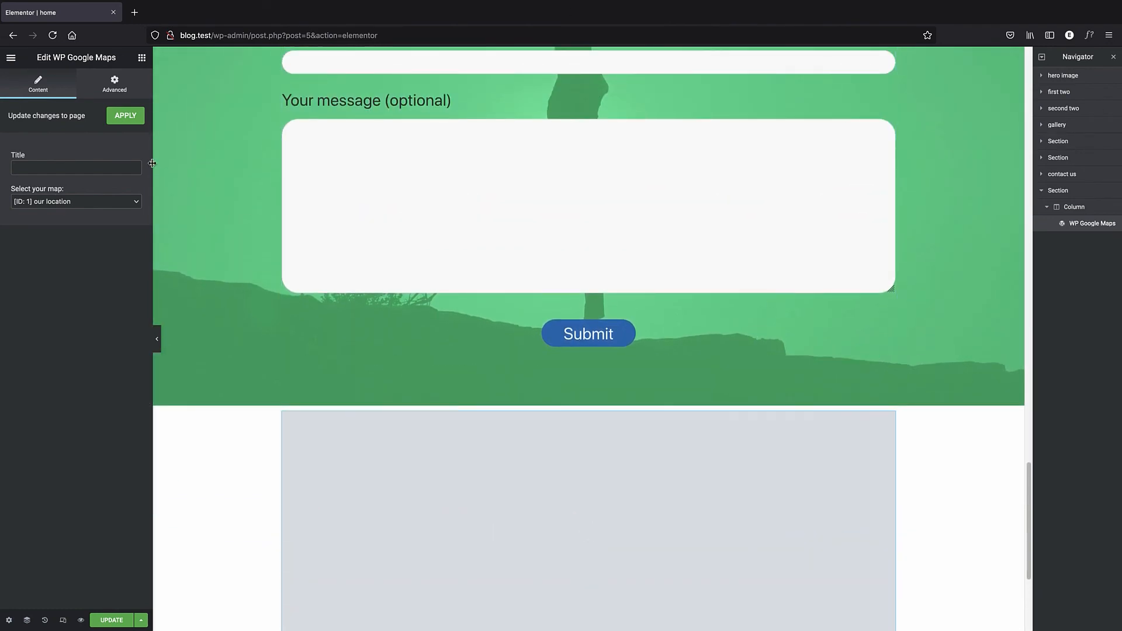
left_click(126, 116)
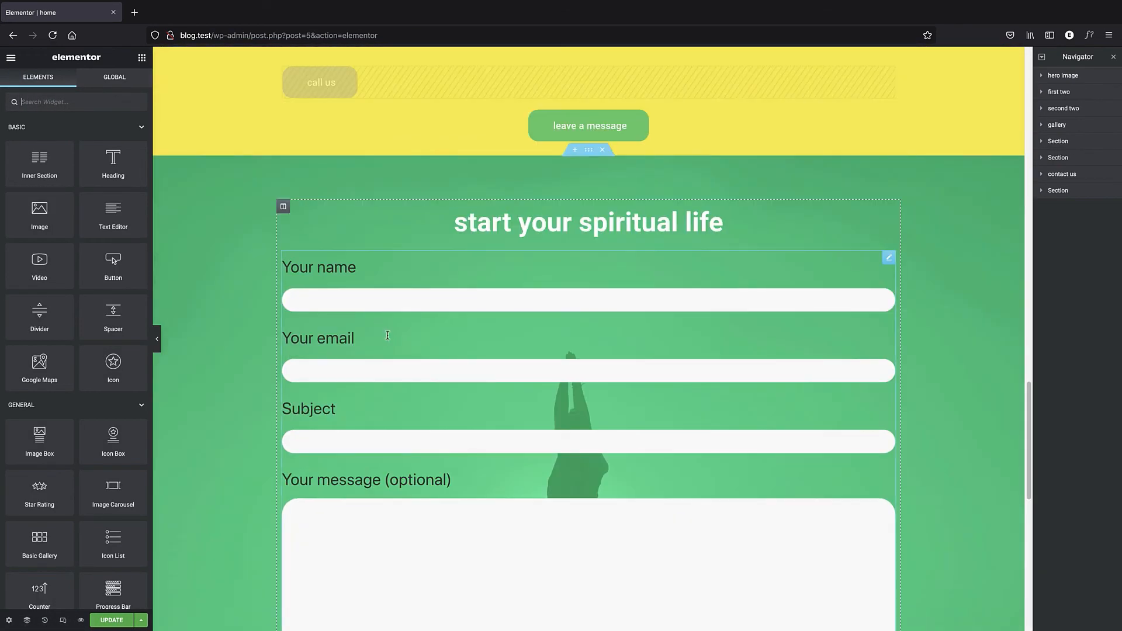
scroll(386, 340, "down", 10)
left_click(109, 620)
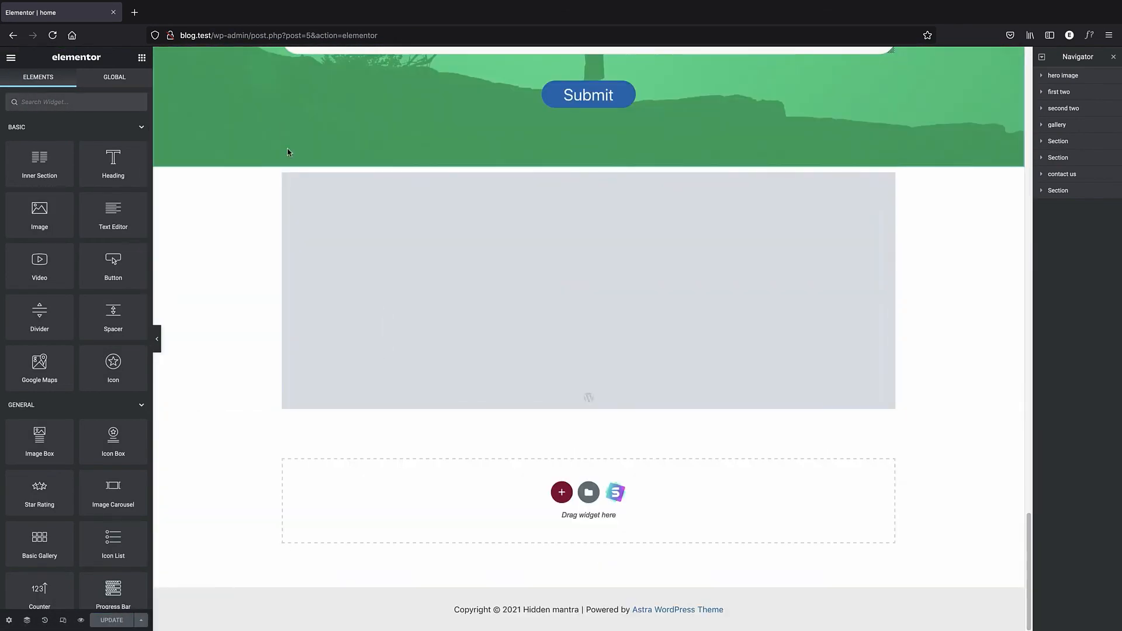
Preview the home page and examine the embedded map below the contact form and the rest of the page.
left_click(80, 620)
scroll(310, 423, "down", 10)
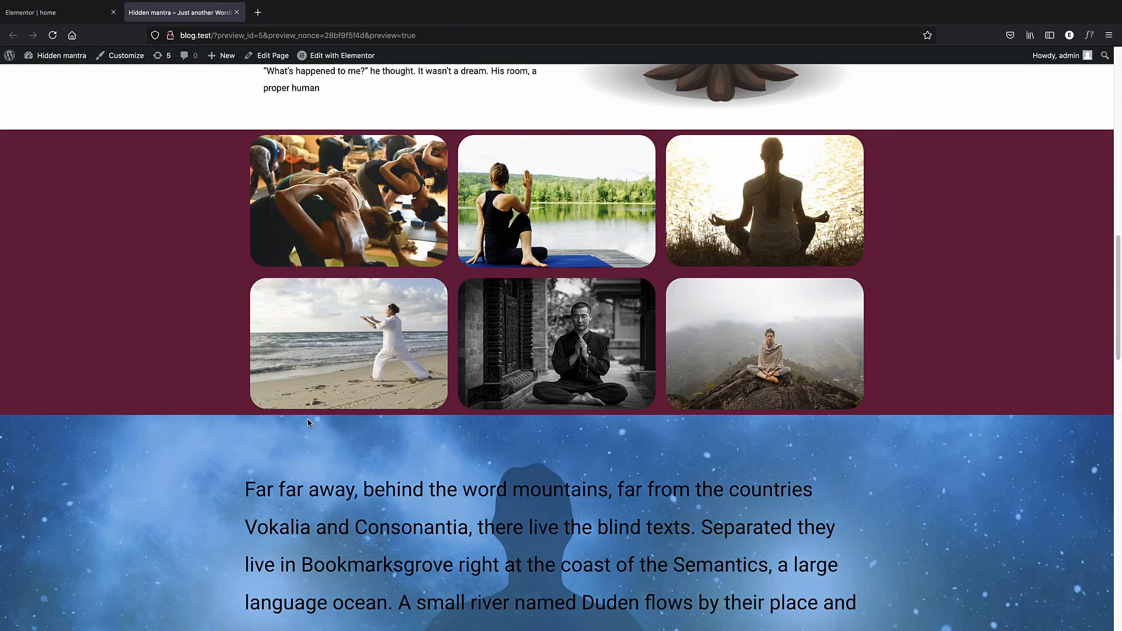
scroll(309, 422, "down", 15)
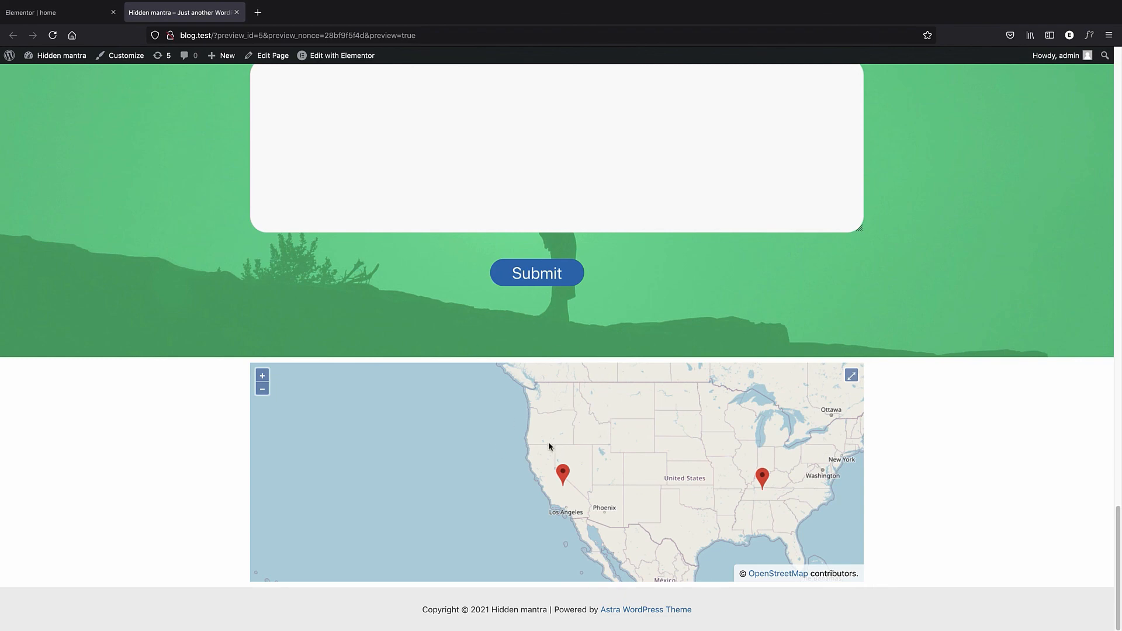
scroll(482, 462, "up", 15)
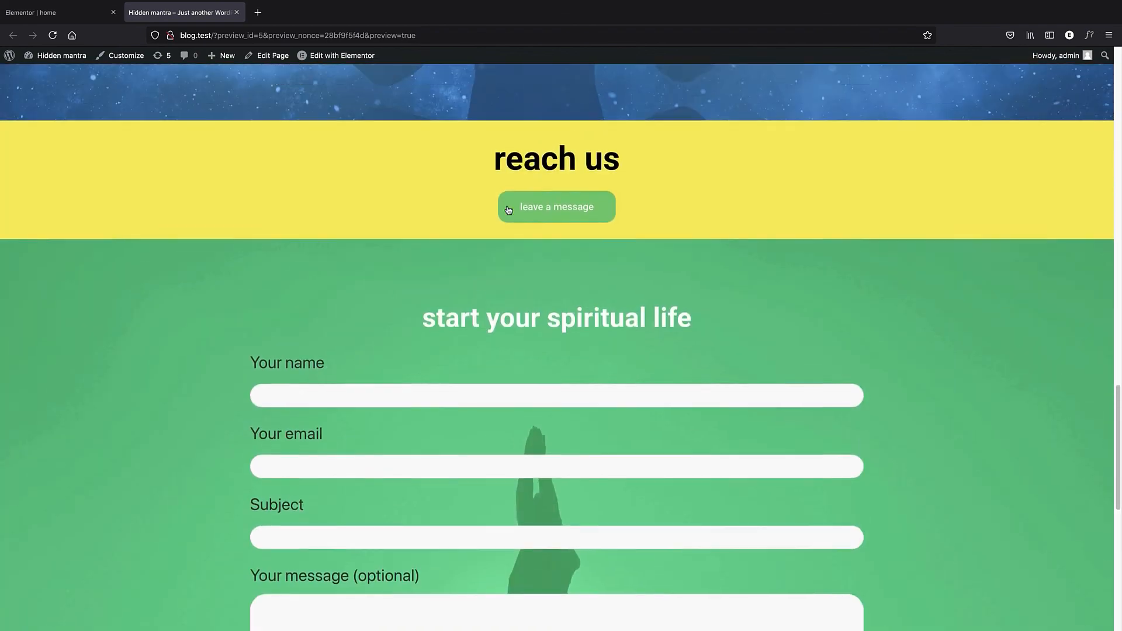
scroll(507, 208, "up", 2)
scroll(461, 260, "up", 6)
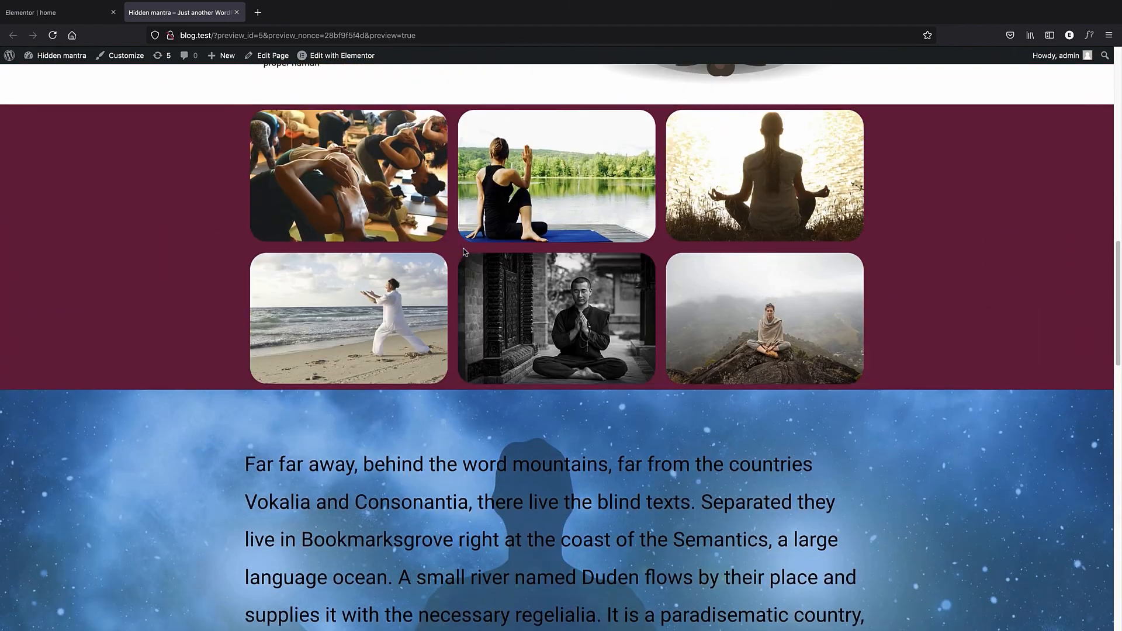
scroll(468, 394, "up", 3)
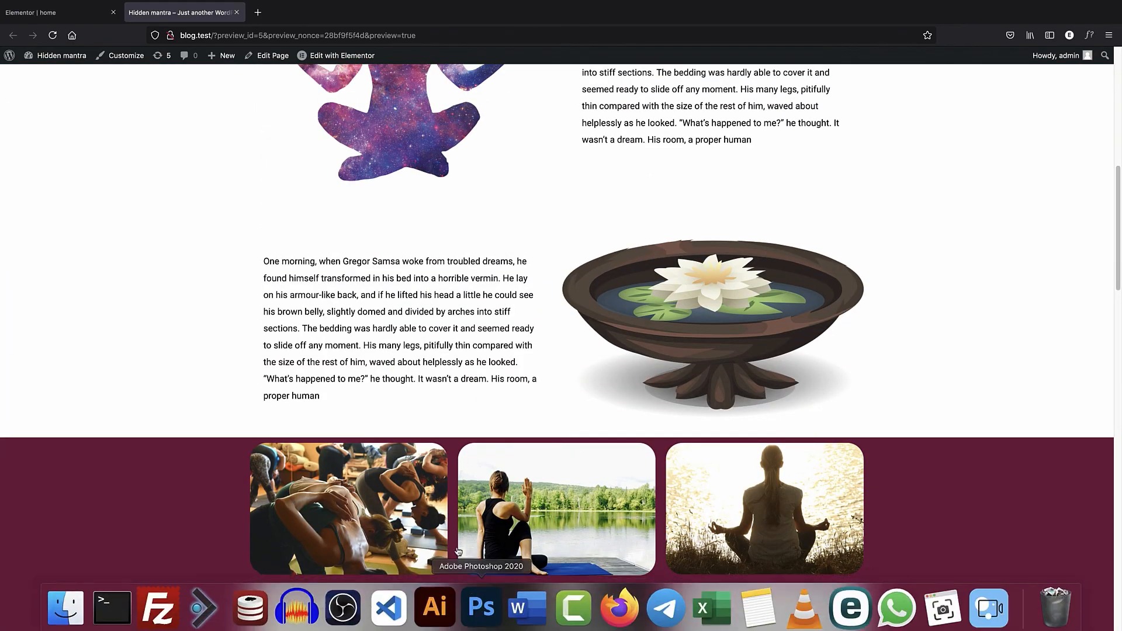
scroll(418, 370, "up", 4)
scroll(418, 369, "up", 4)
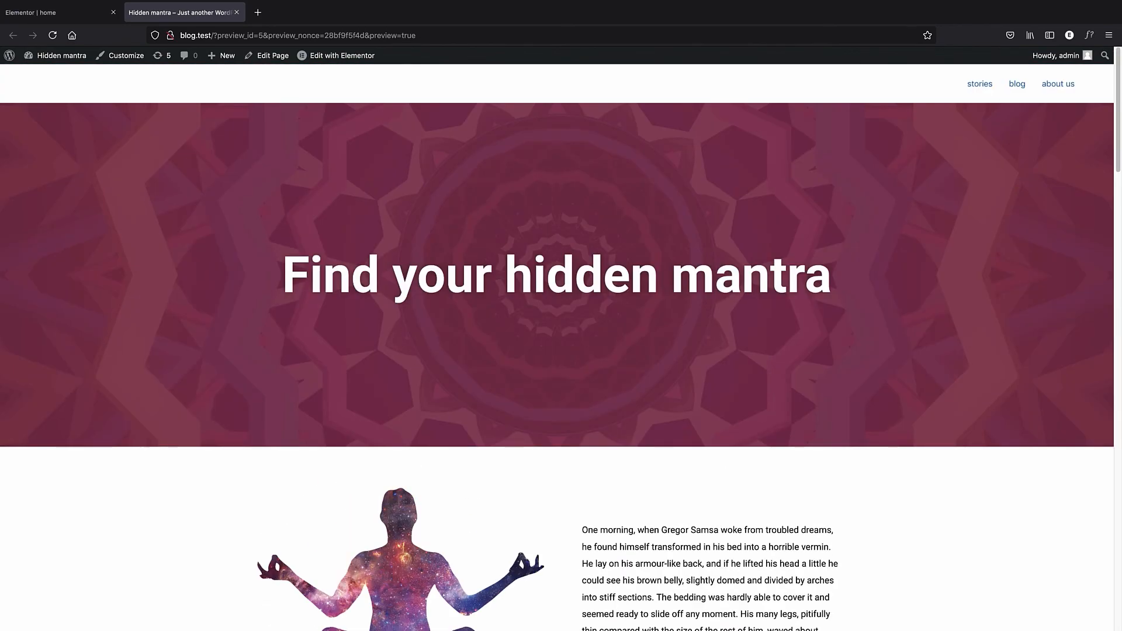